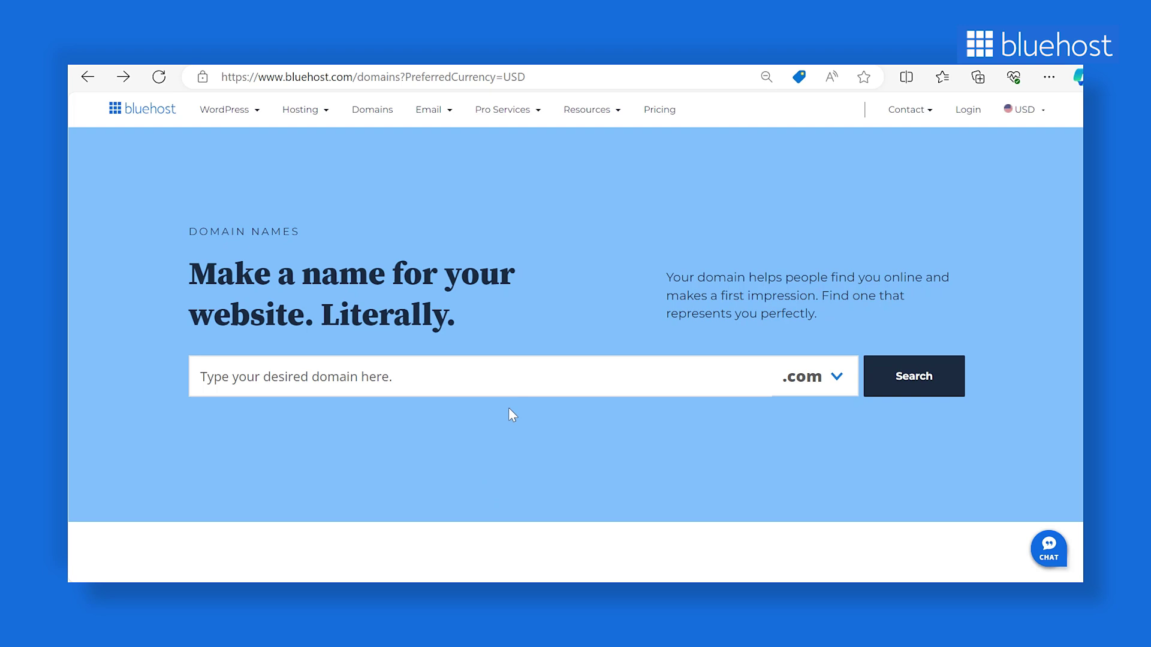
- Paste artandcrafted into the domain search and check that artandcrafted.com is available
text(artandcrafted)
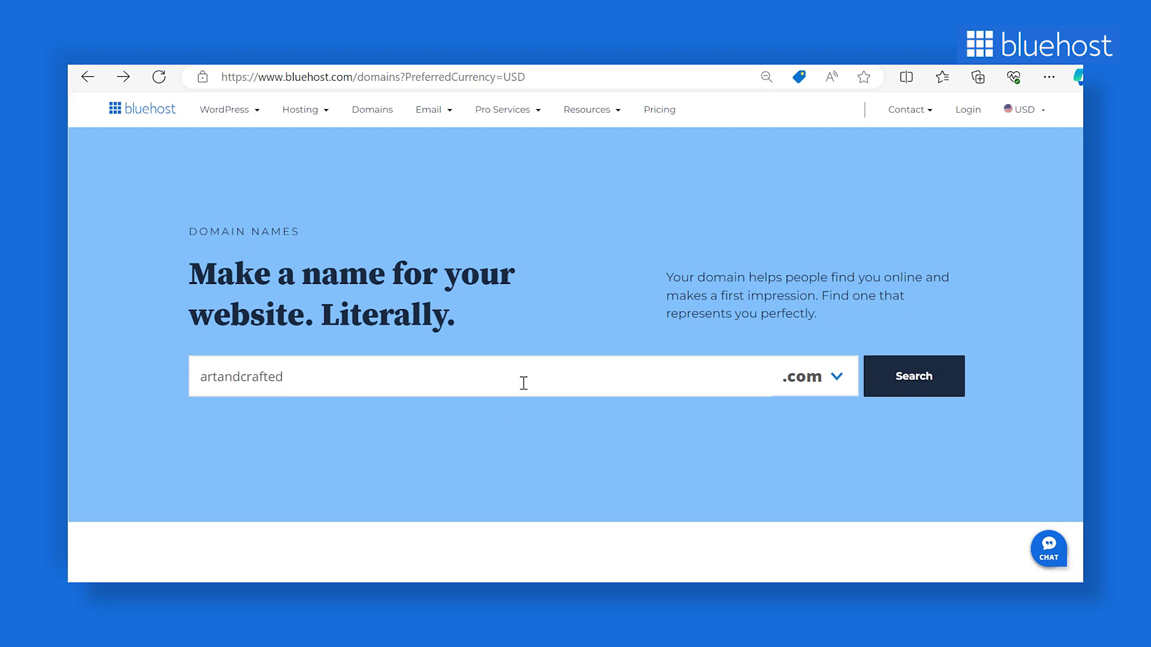
click(922, 376)
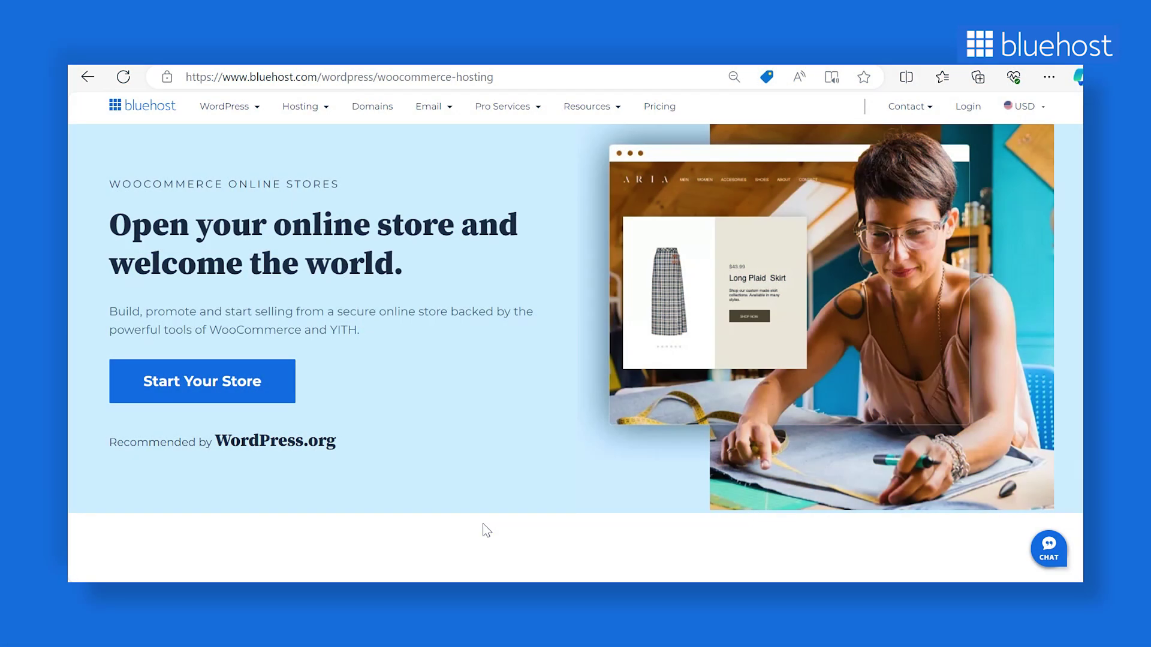
scroll(483, 524, down, 5)
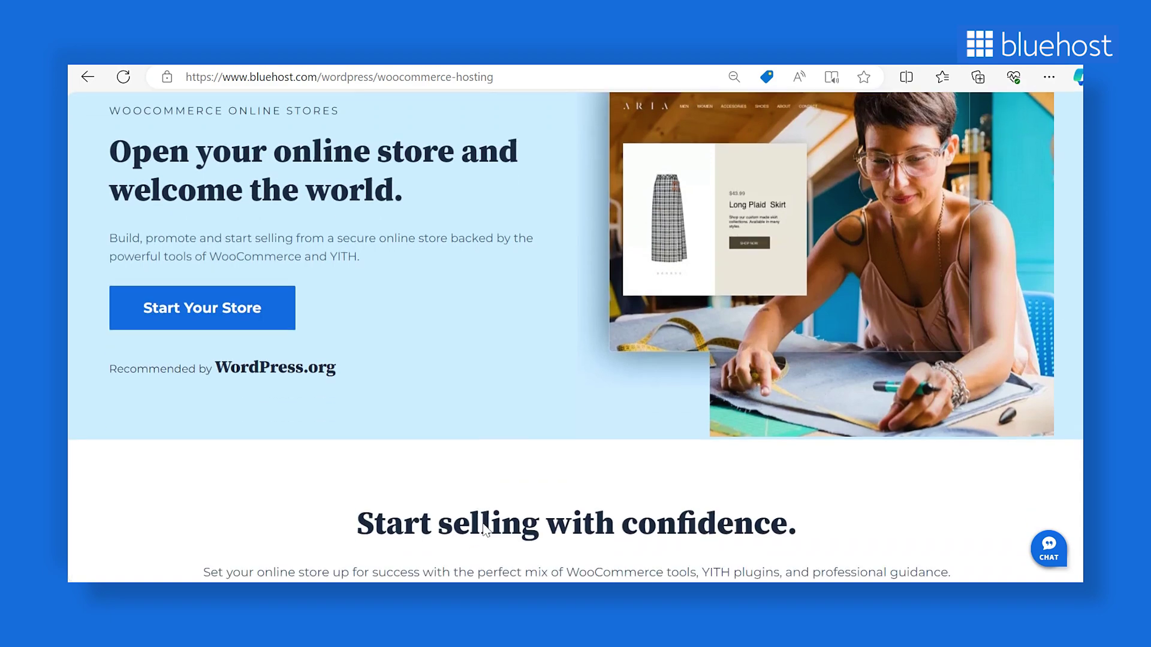
scroll(483, 524, down, 5)
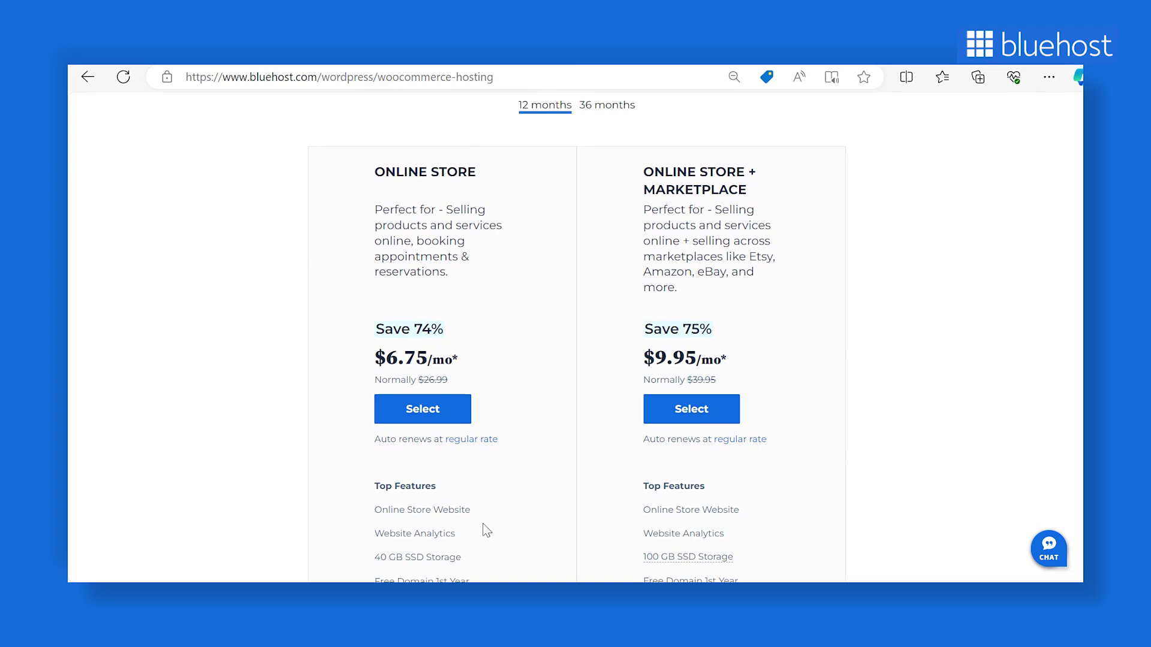
scroll(483, 523, down, 1)
scroll(483, 523, down, 3)
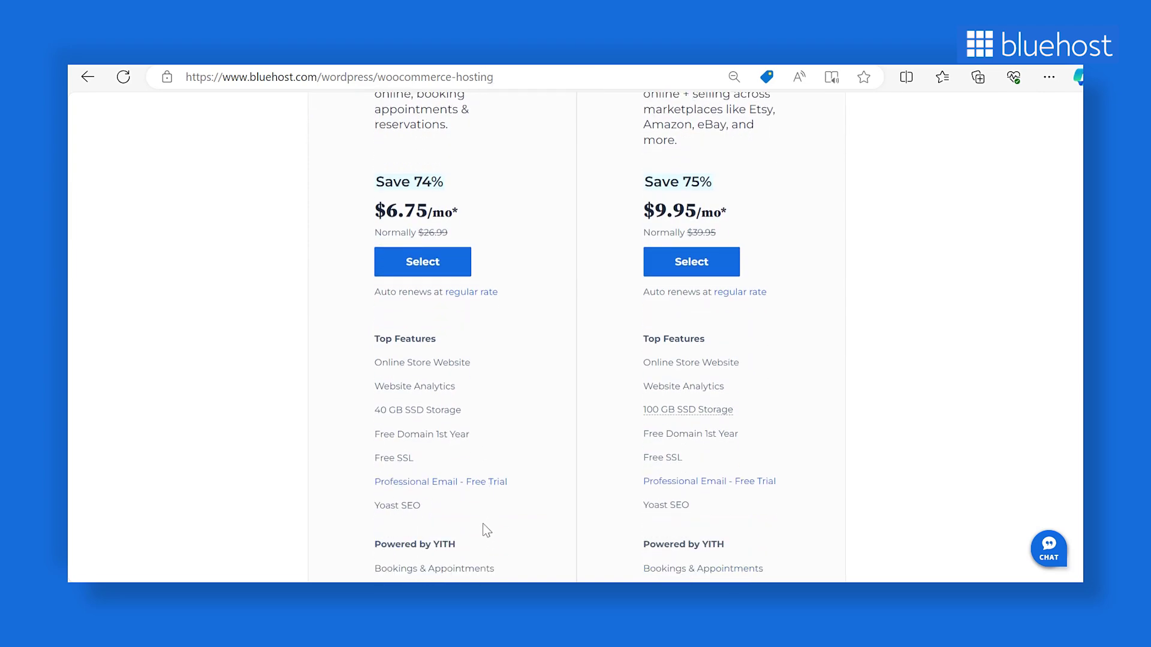
scroll(483, 523, down, 1)
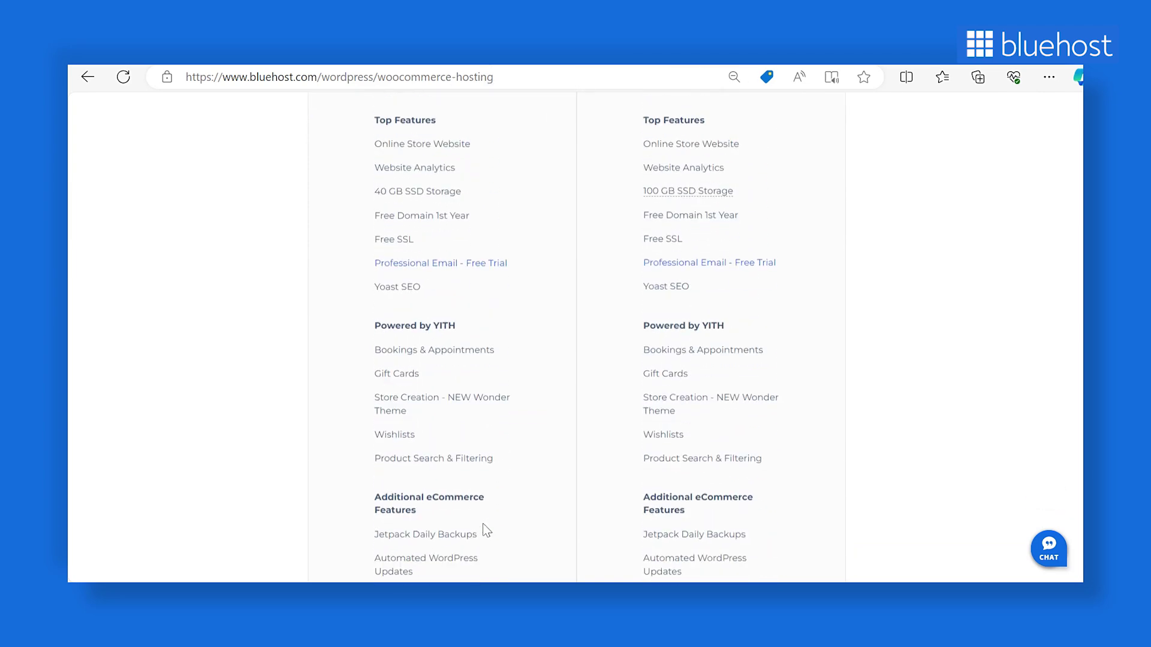
scroll(483, 524, down, 1)
scroll(483, 523, down, 3)
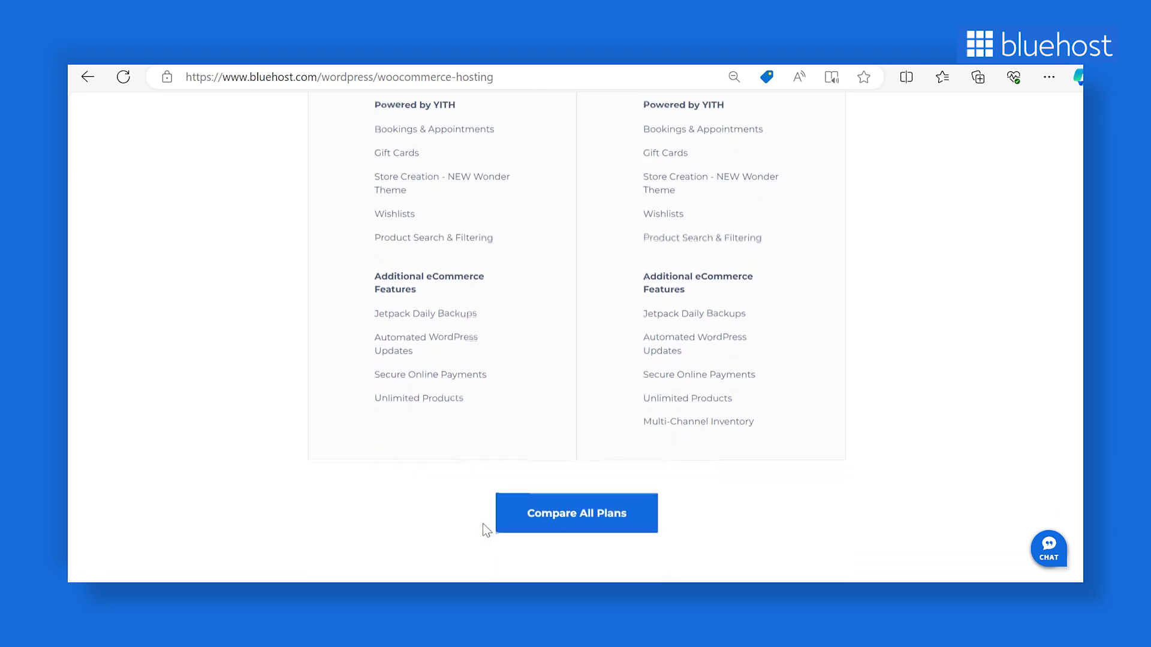
scroll(483, 524, down, 2)
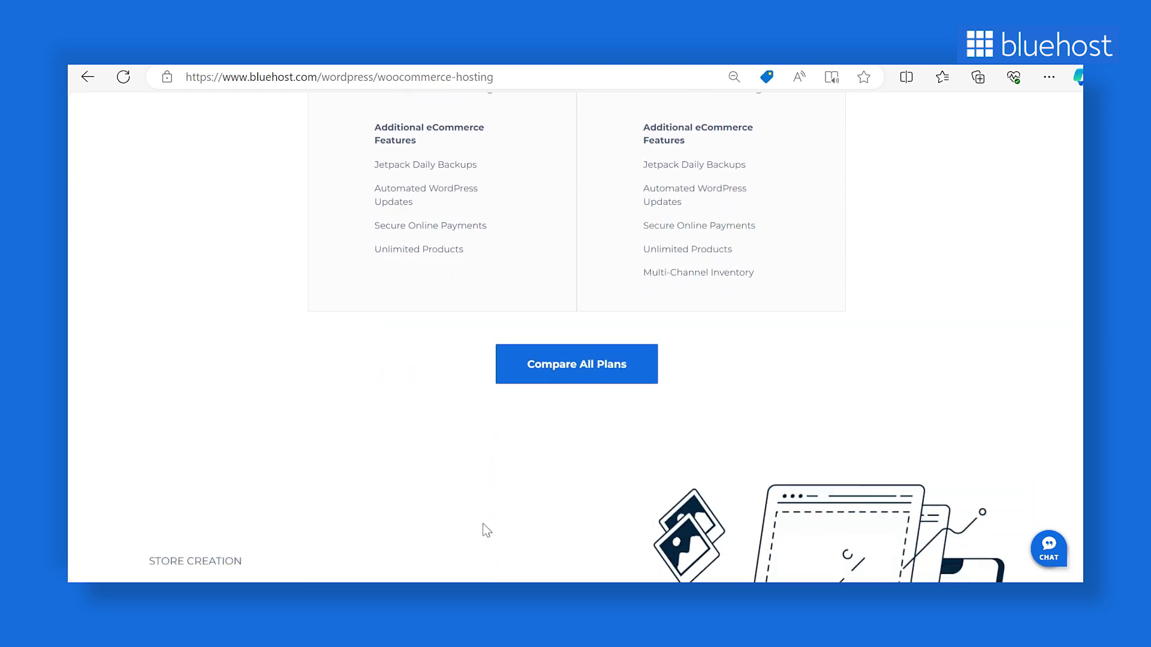
scroll(483, 523, down, 1)
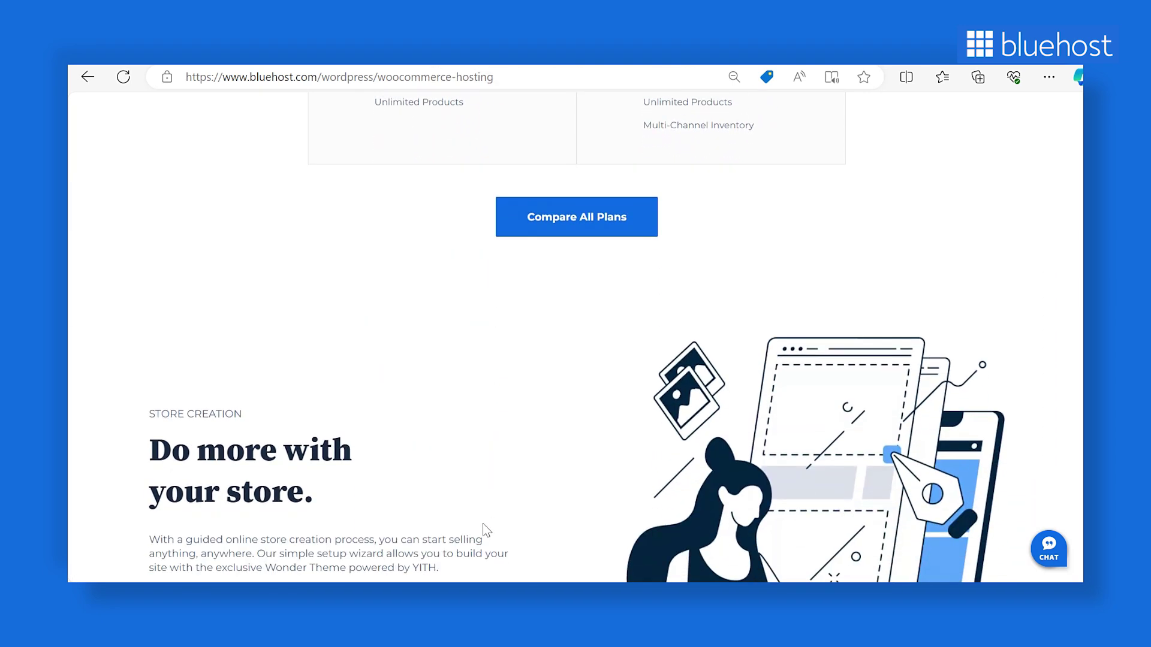
scroll(483, 523, down, 1)
scroll(483, 523, down, 1)
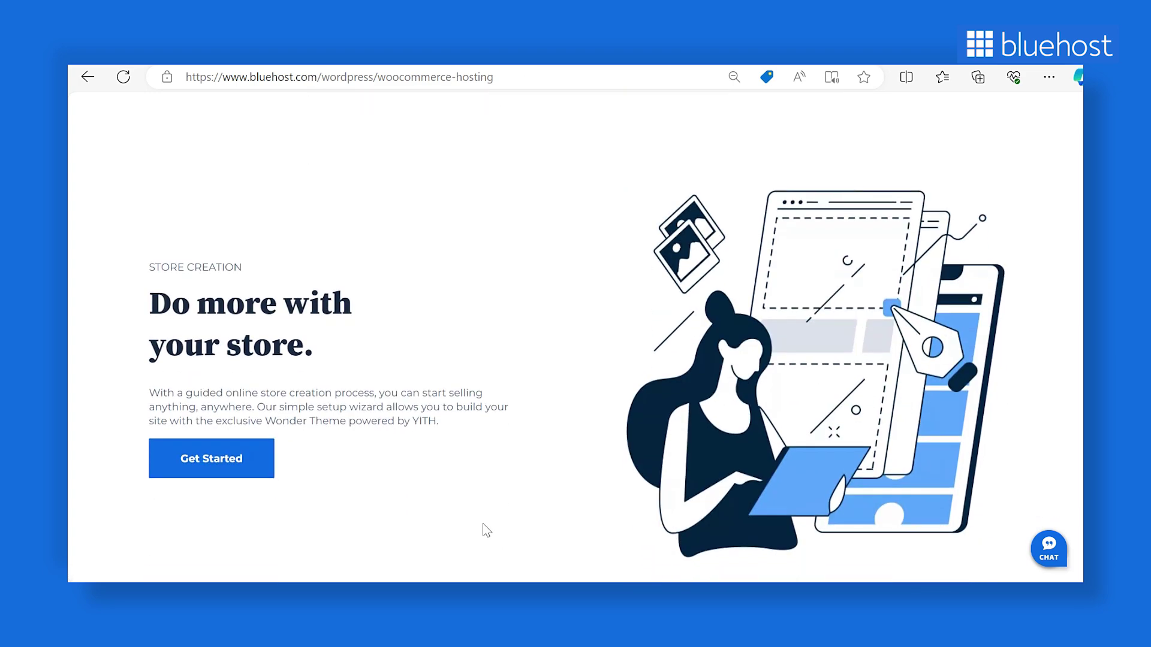
scroll(487, 530, down, 1)
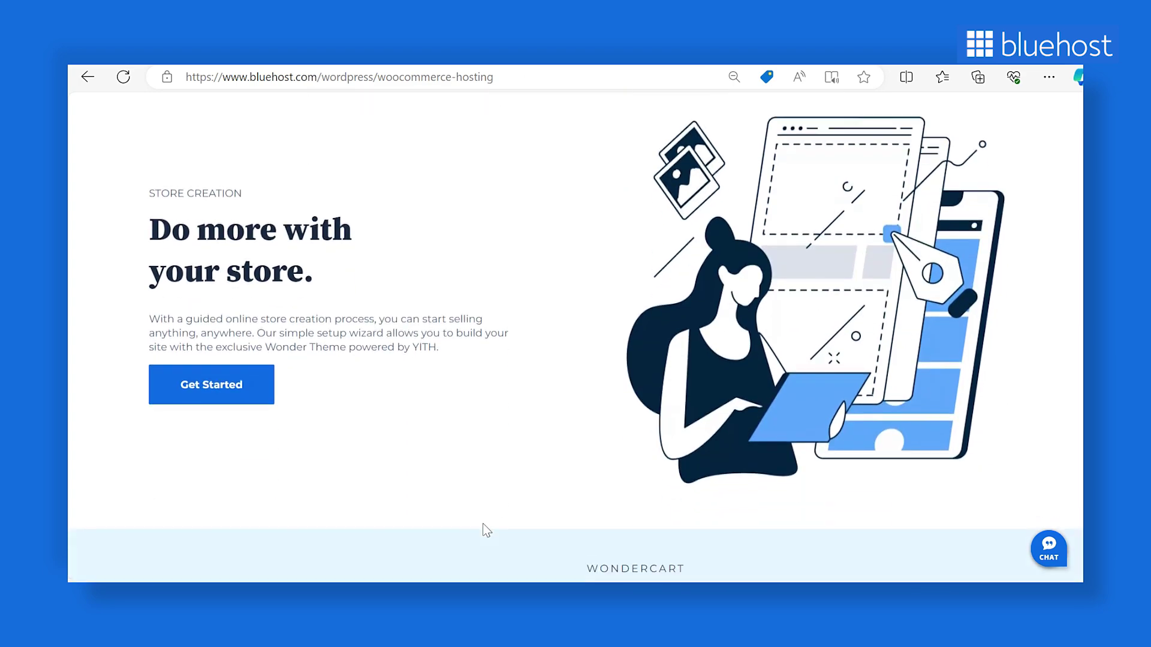
scroll(483, 524, down, 1)
scroll(479, 525, down, 1)
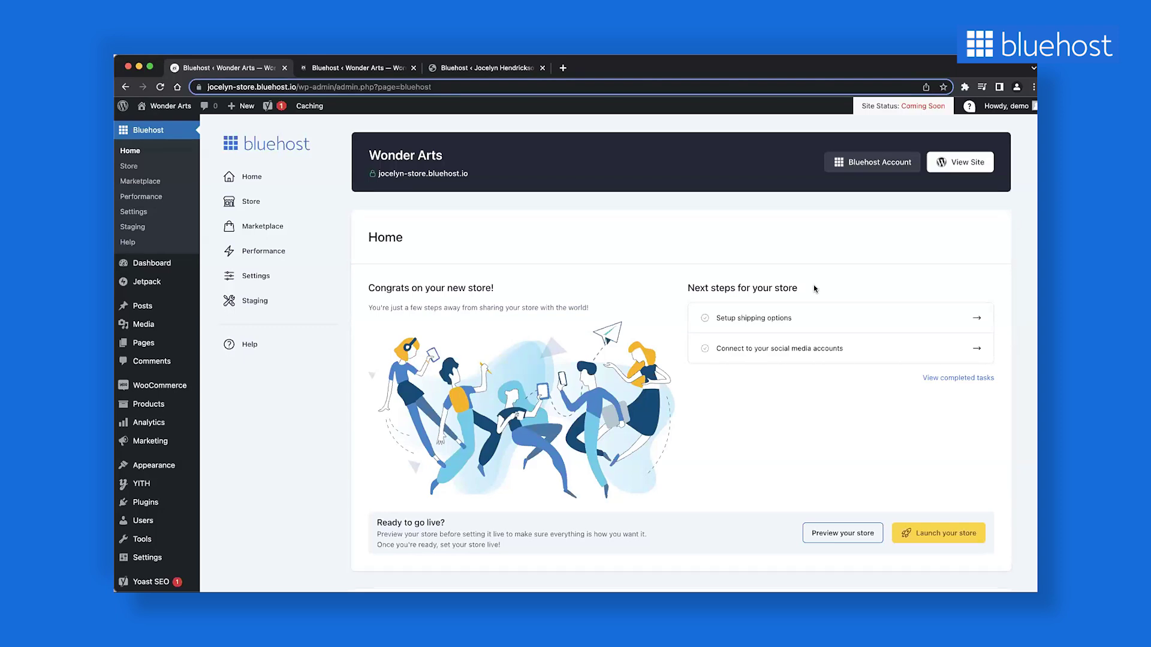
- Show the completed setup tasks on the Wonder Arts Home page and browse the Additional Features
click(940, 382)
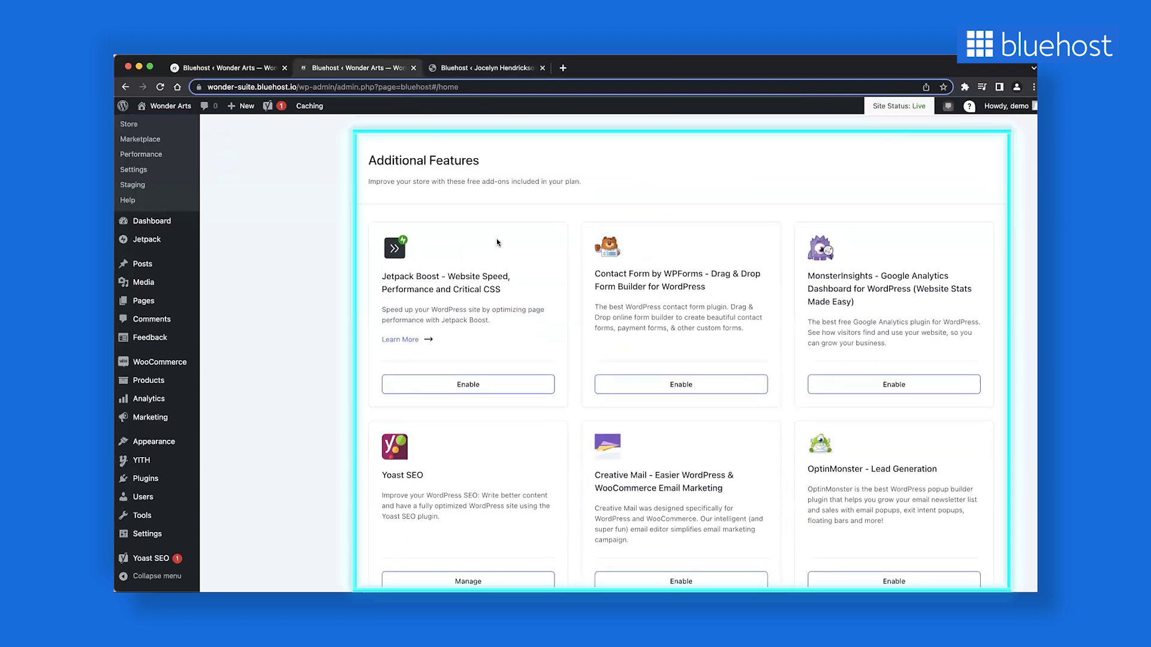
scroll(496, 242, down, 1)
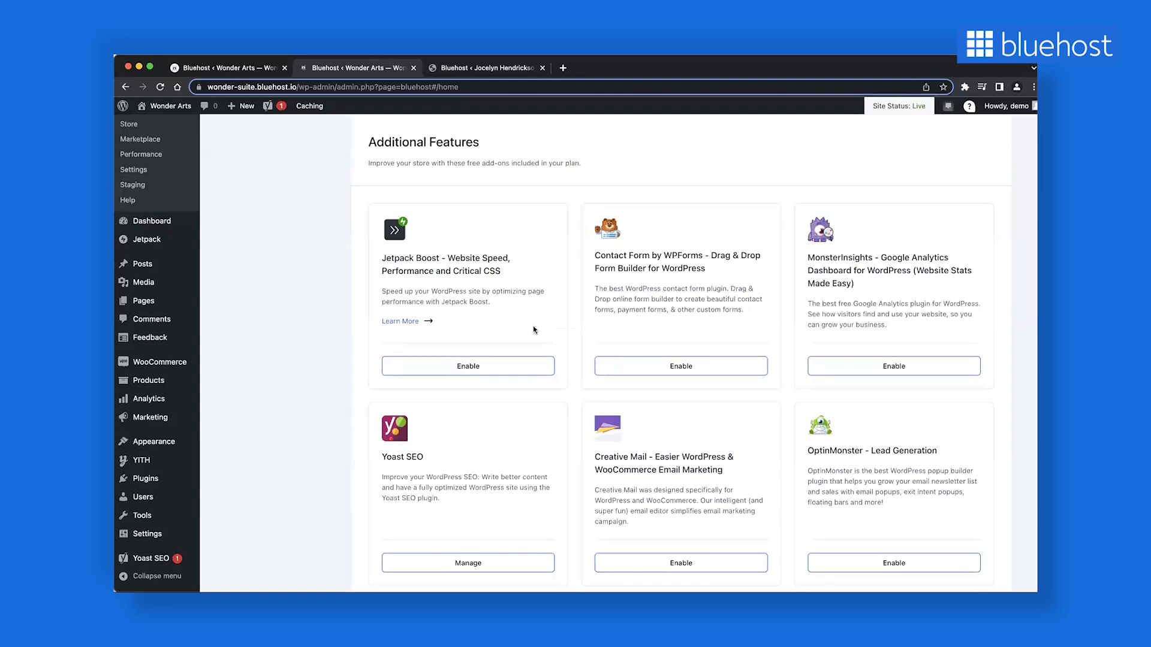
scroll(533, 329, down, 1)
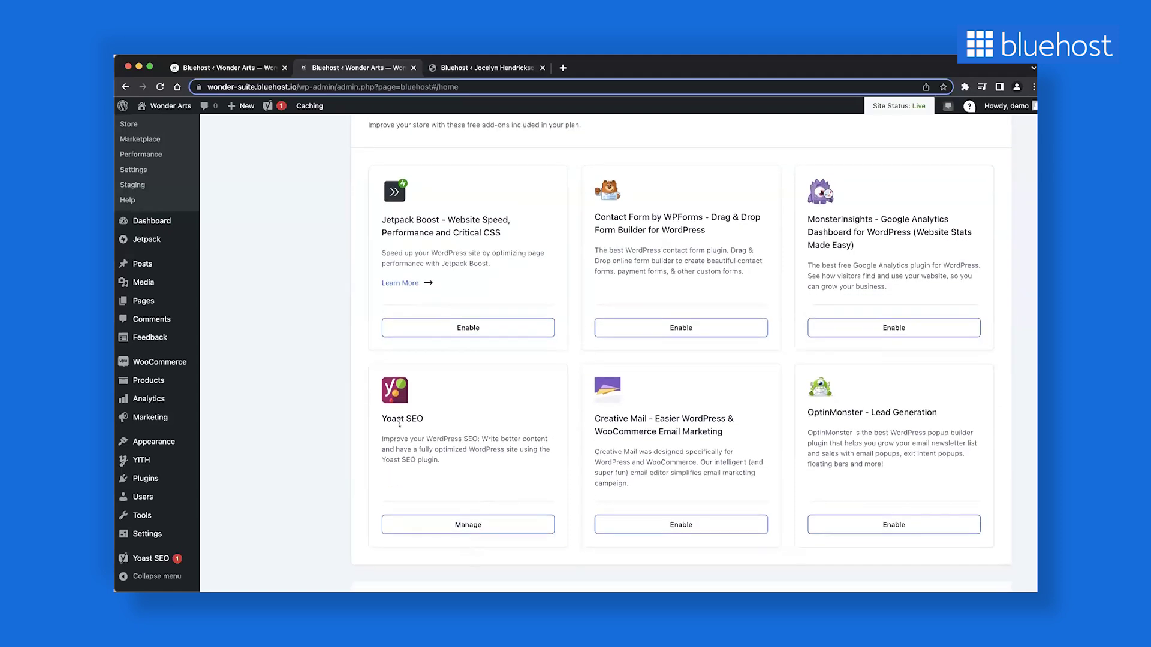
scroll(413, 222, up, 10)
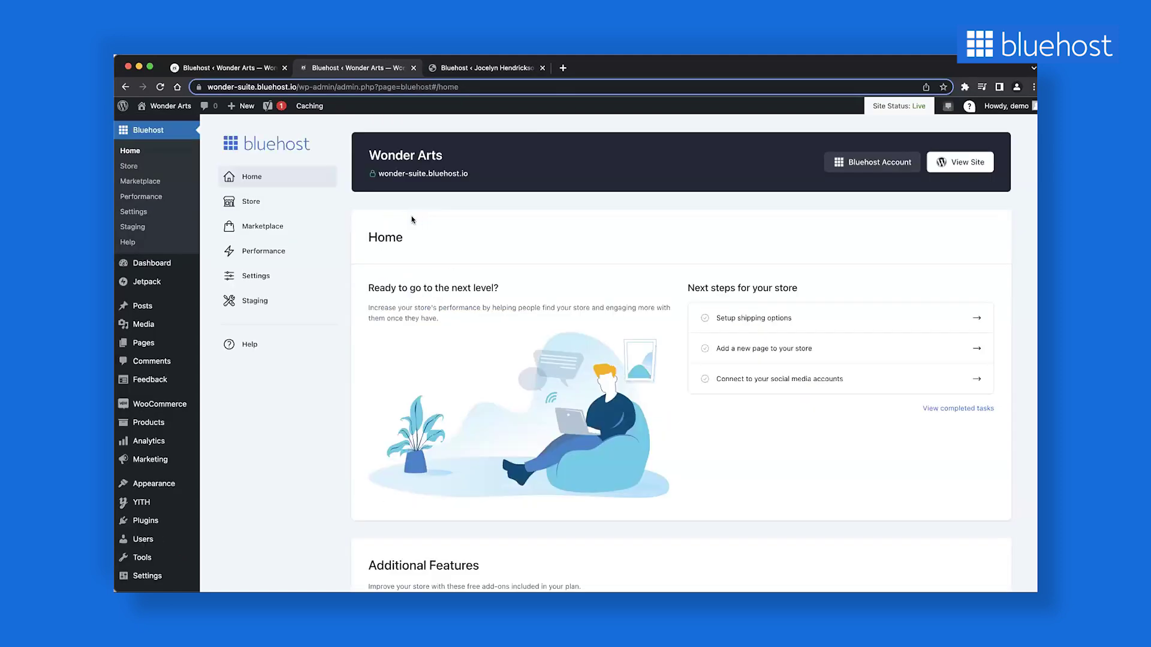
- Open the Store overview and scroll through its Quick Look, recent orders and Additional Features
click(301, 207)
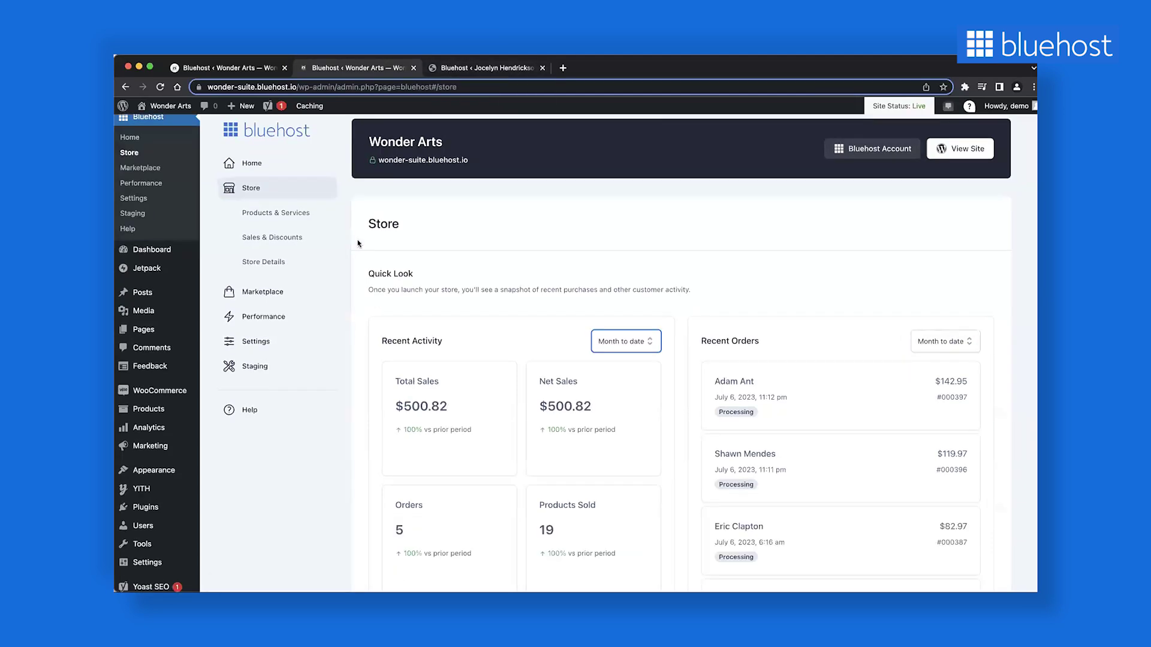
scroll(434, 237, down, 10)
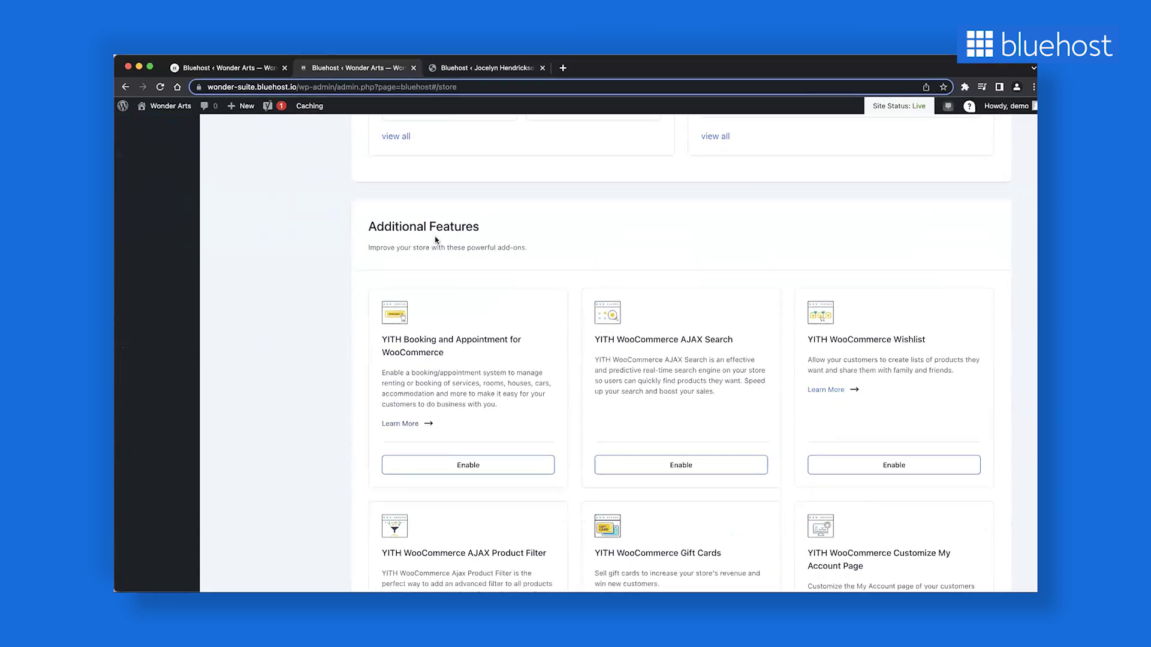
scroll(435, 239, down, 2)
scroll(624, 321, down, 1)
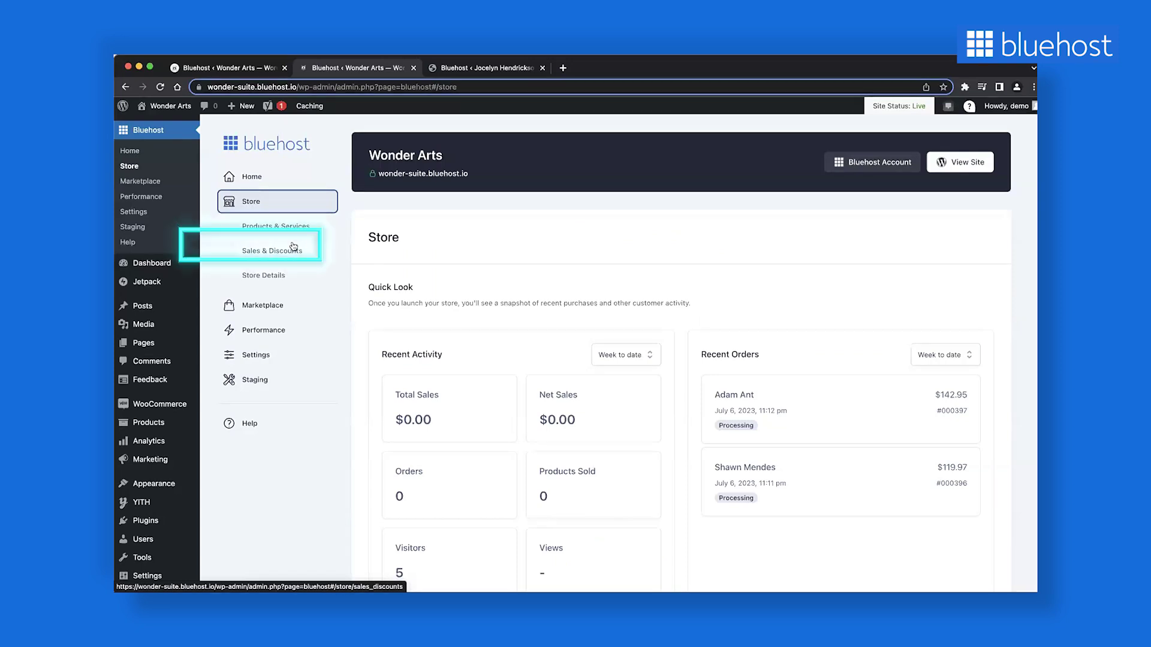
- Open Store > Sales & Discounts and scroll down the campaigns page
click(293, 250)
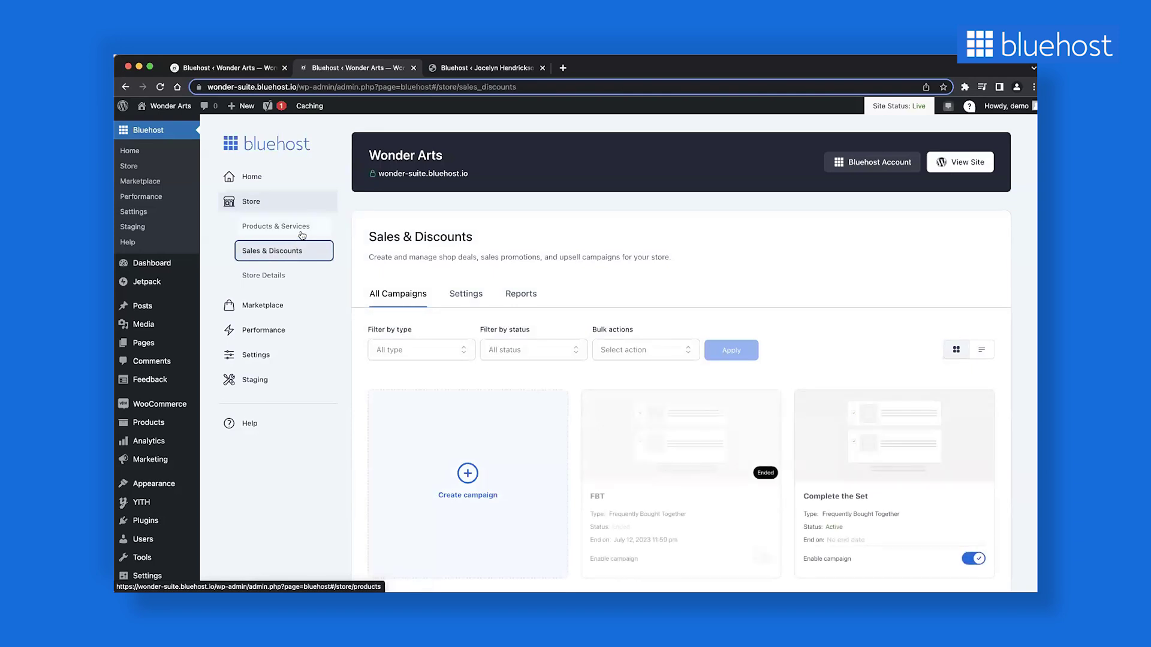
scroll(303, 233, down, 1)
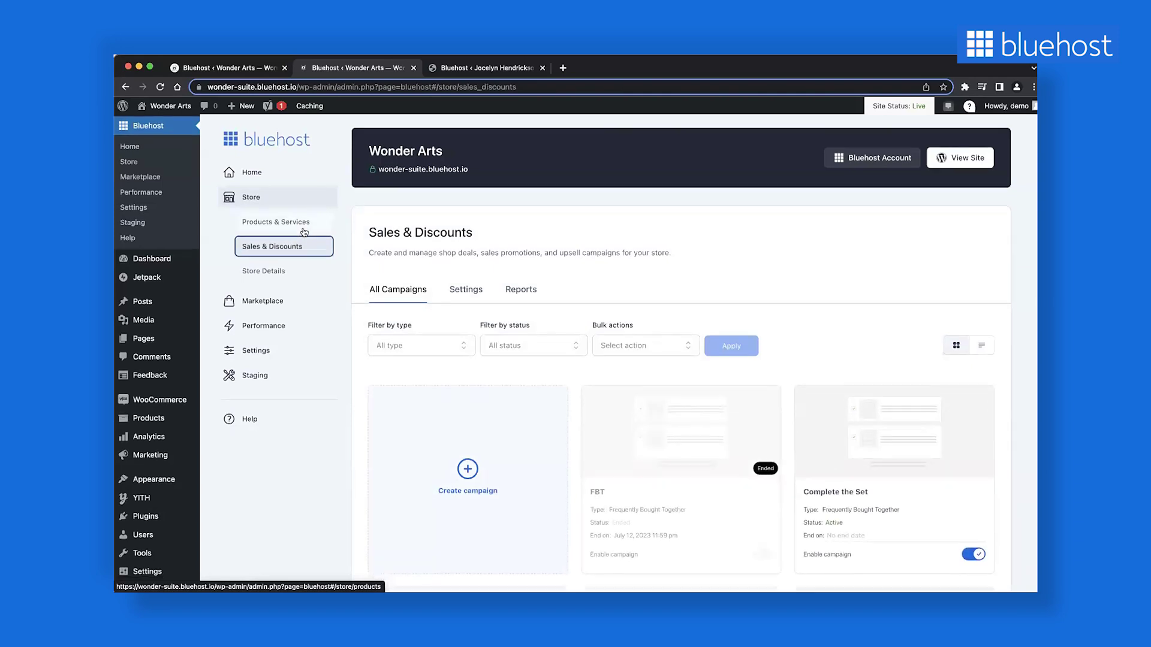
scroll(304, 232, down, 1)
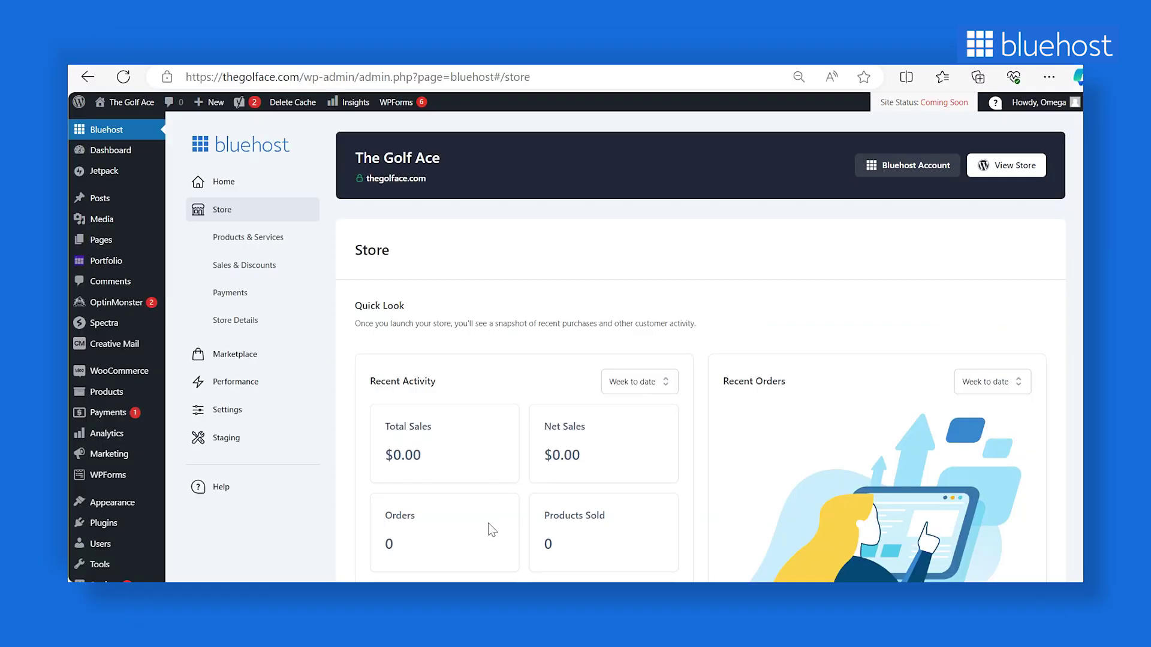
- Search the help panel for 'how to add a store' and view the suggested answer
click(995, 104)
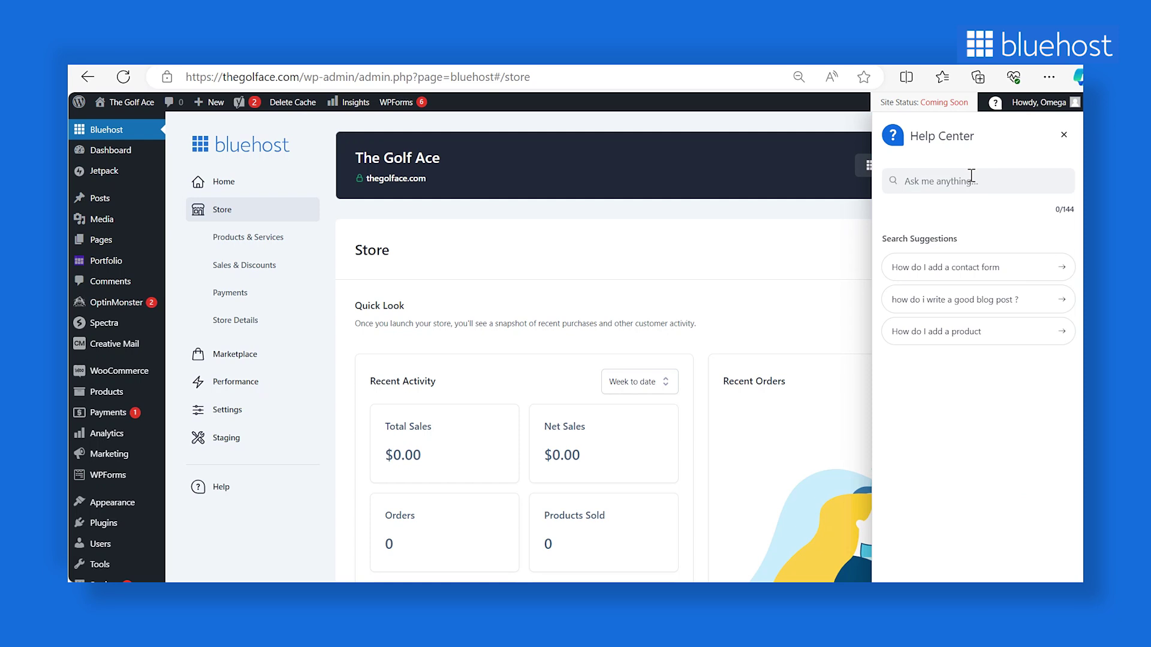
text(how to add )
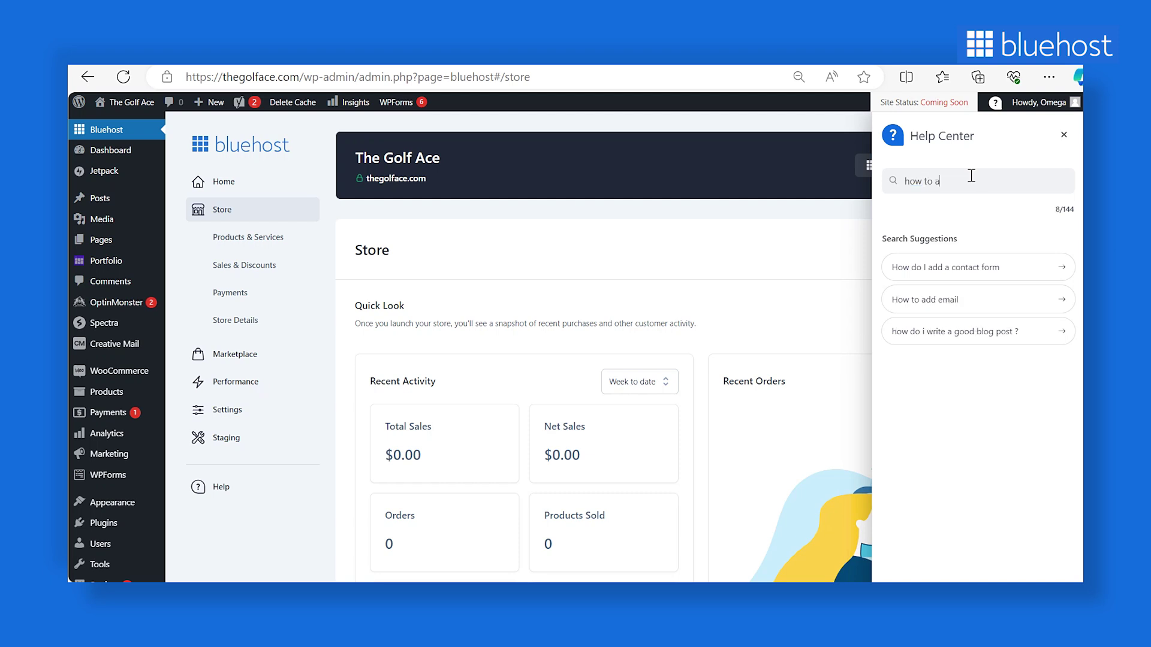
text(a store)
click(977, 266)
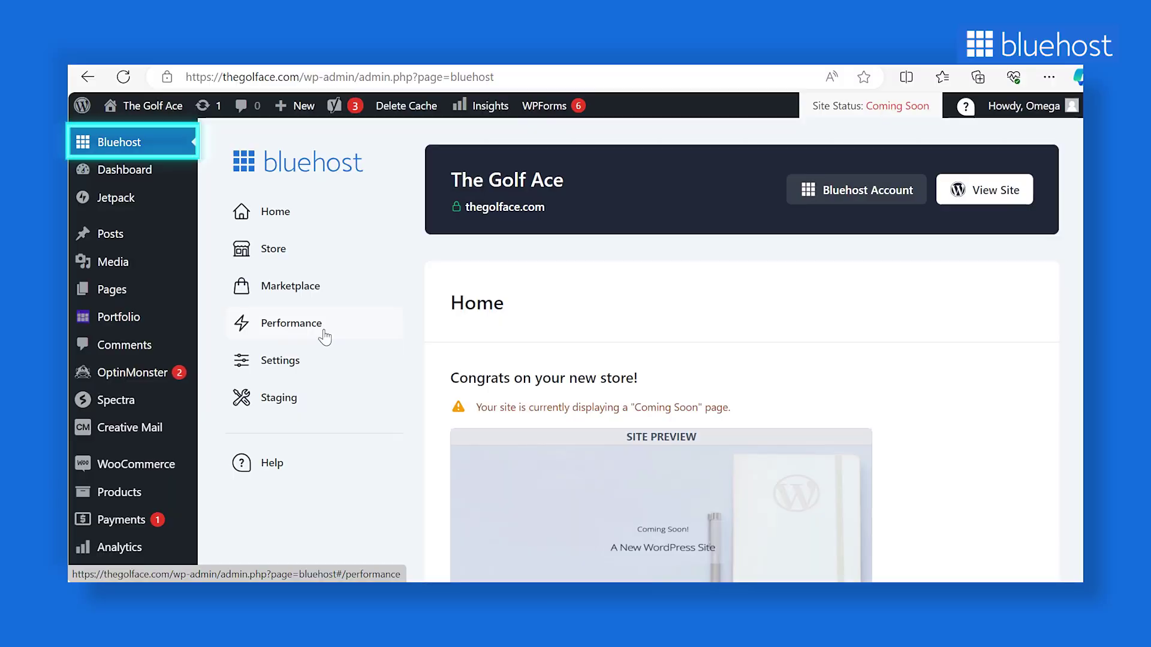
- Go to Store > Payments to see the PayPal payment option
click(295, 258)
click(302, 360)
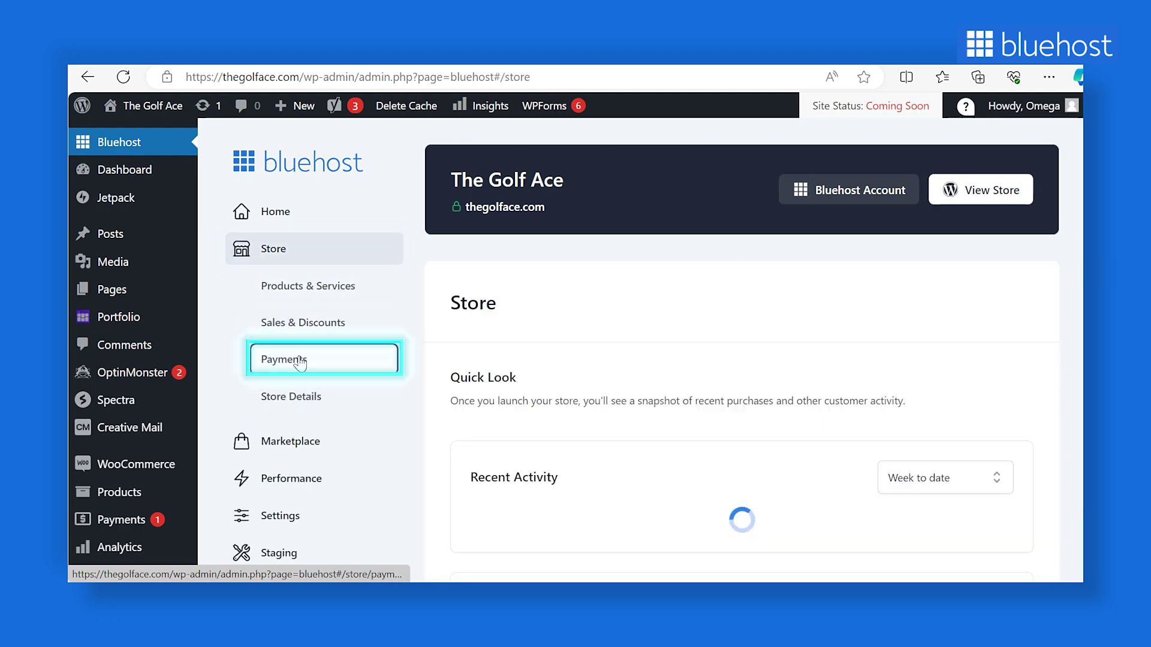
scroll(907, 386, down, 3)
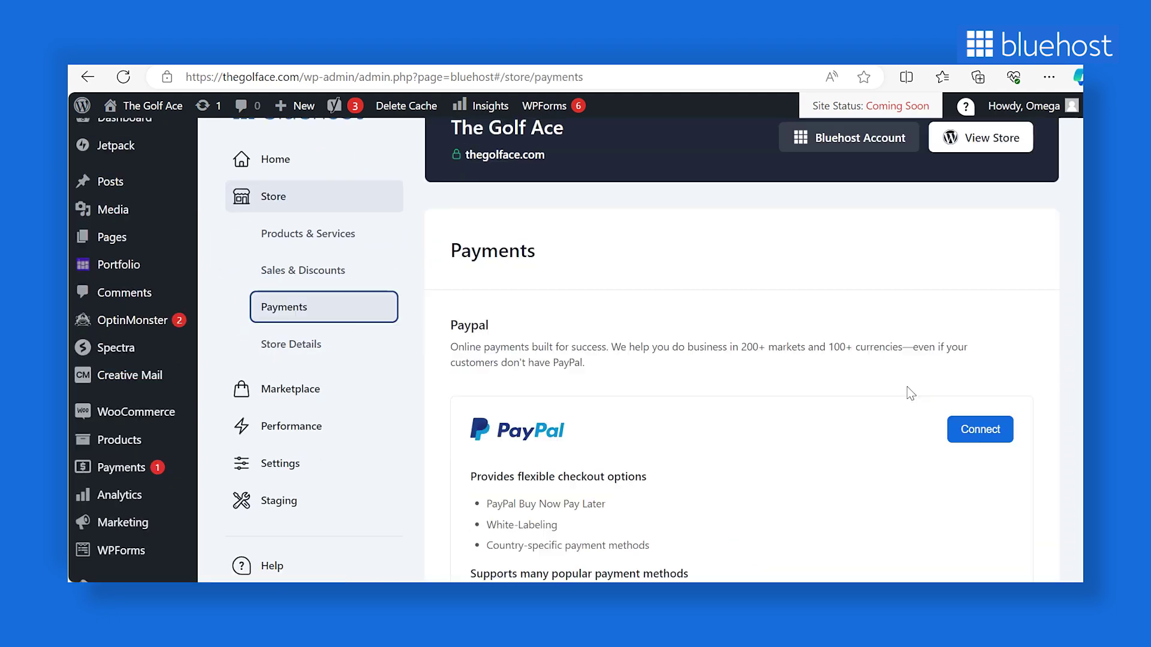
- Start connecting PayPal and begin entering a password for the new business account
click(988, 341)
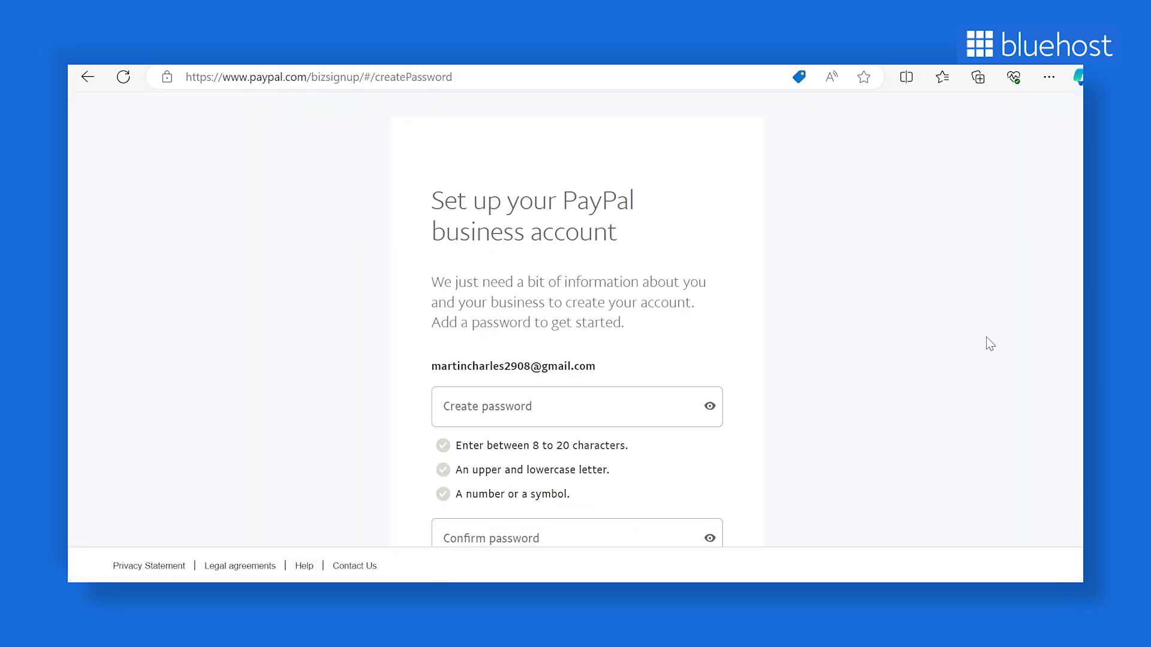
scroll(893, 304, down, 1)
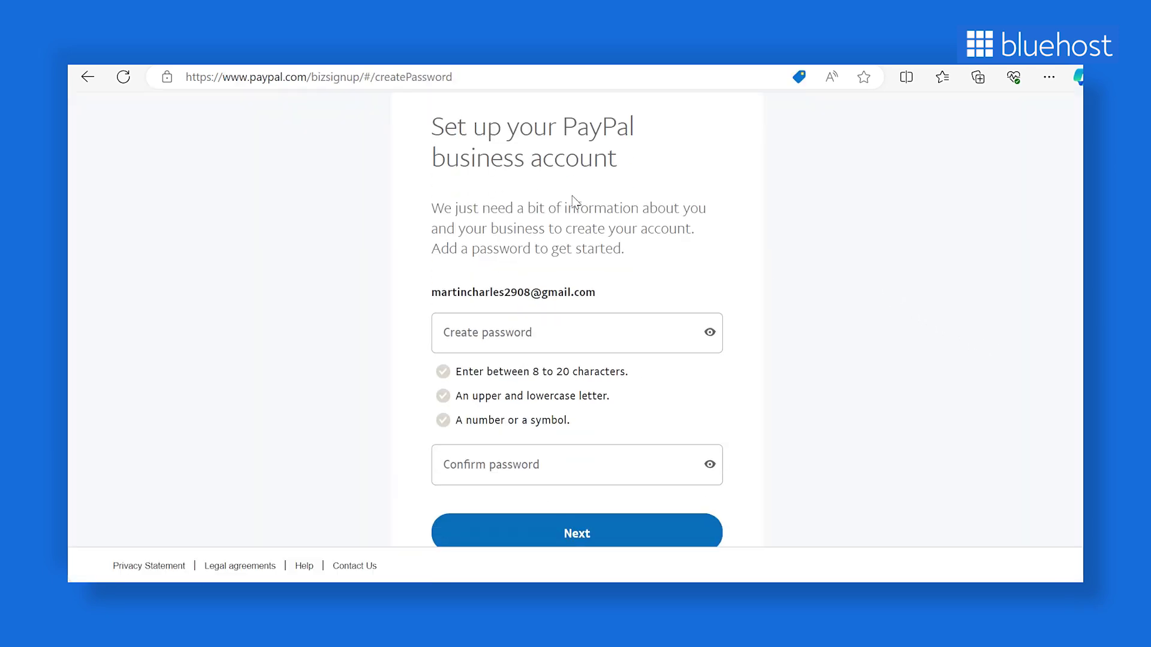
scroll(604, 240, down, 1)
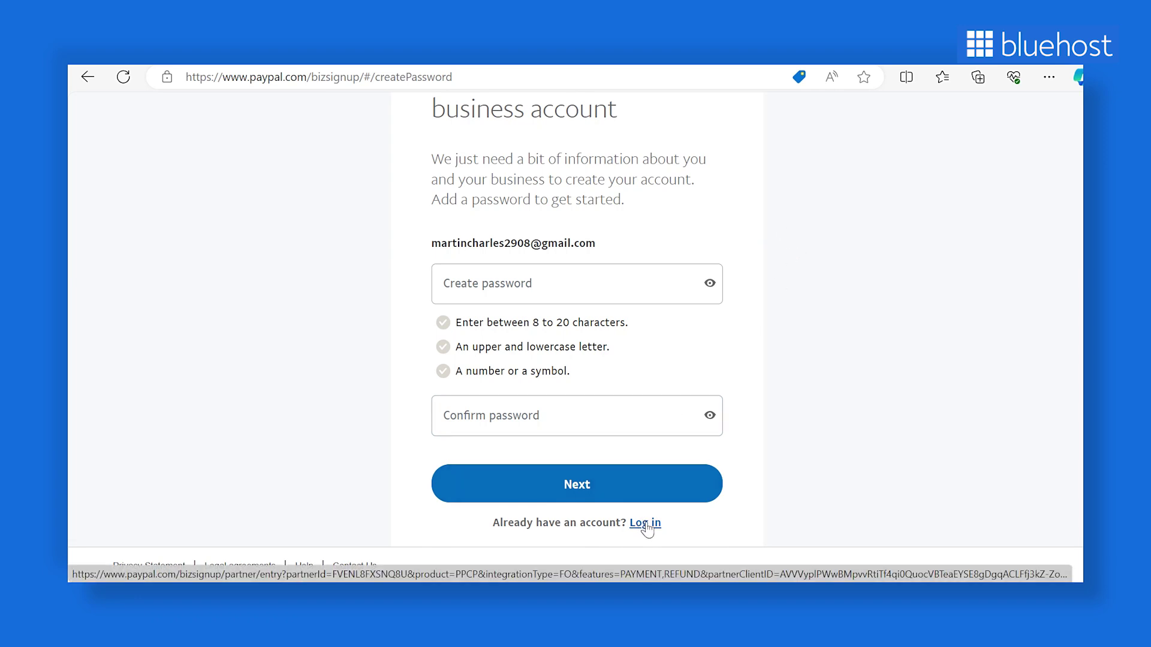
click(594, 270)
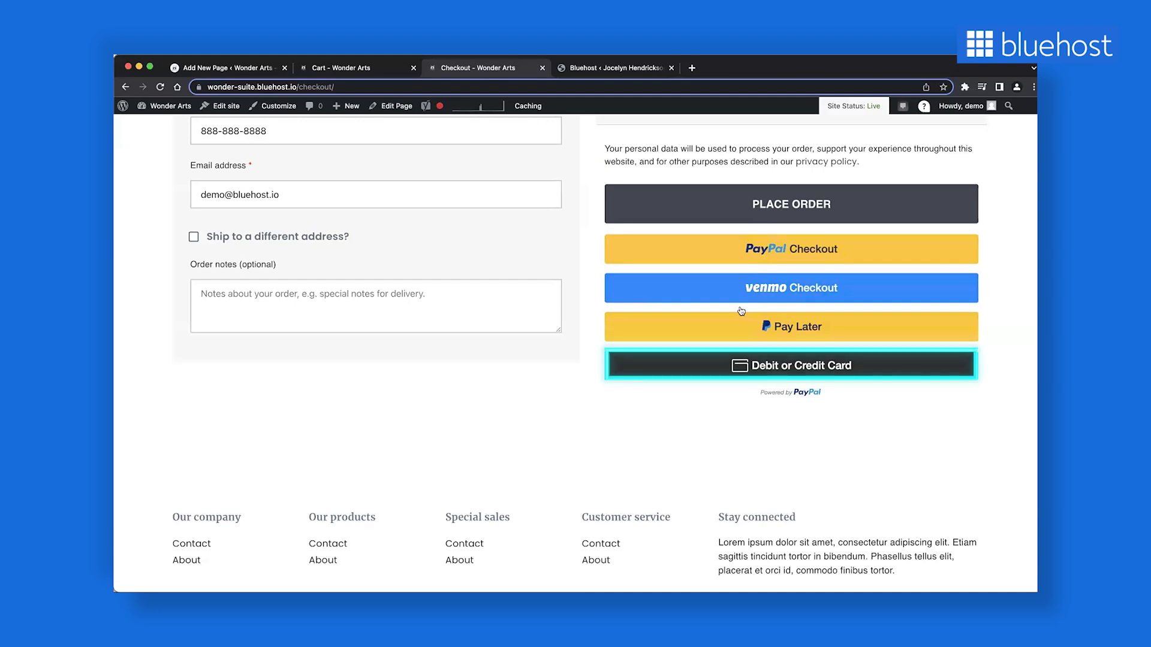
- Choose Venmo Checkout to pay for the order on the checkout page
click(803, 299)
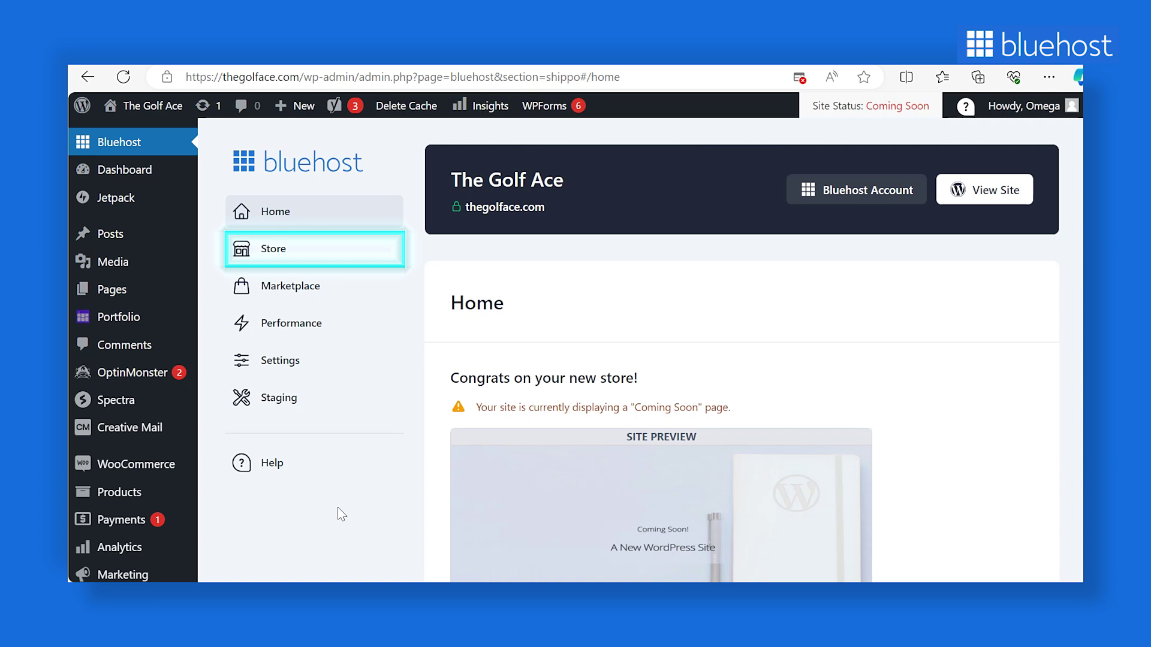
- Open Store > Store Details and scroll down to the Shippo shipping options
click(331, 256)
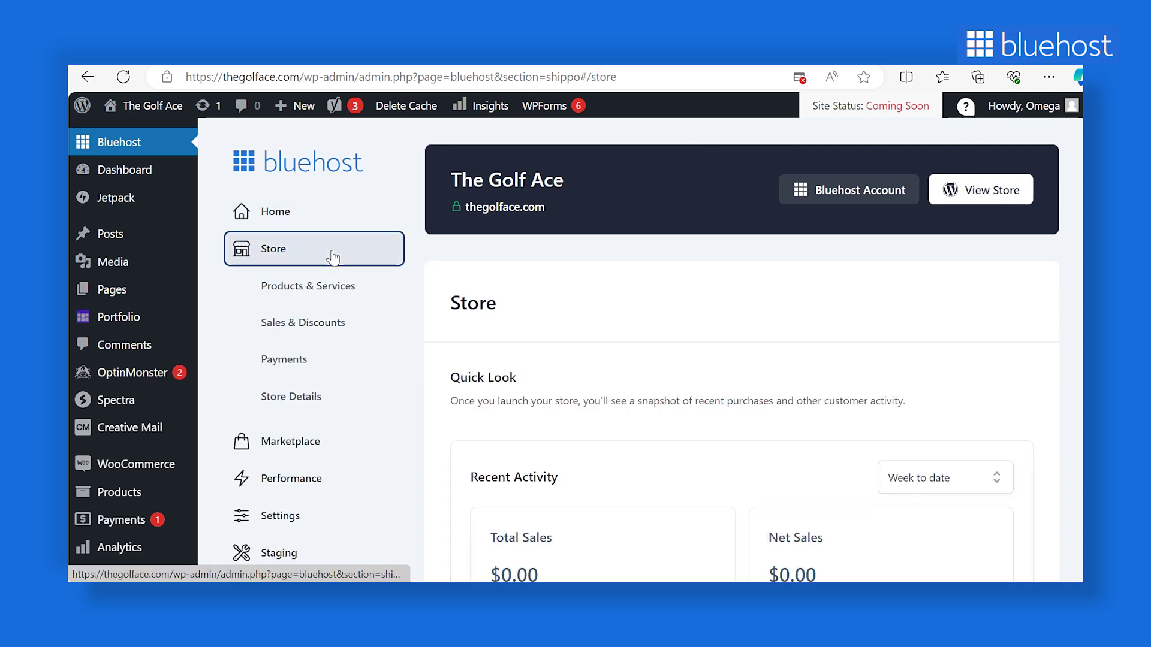
click(305, 399)
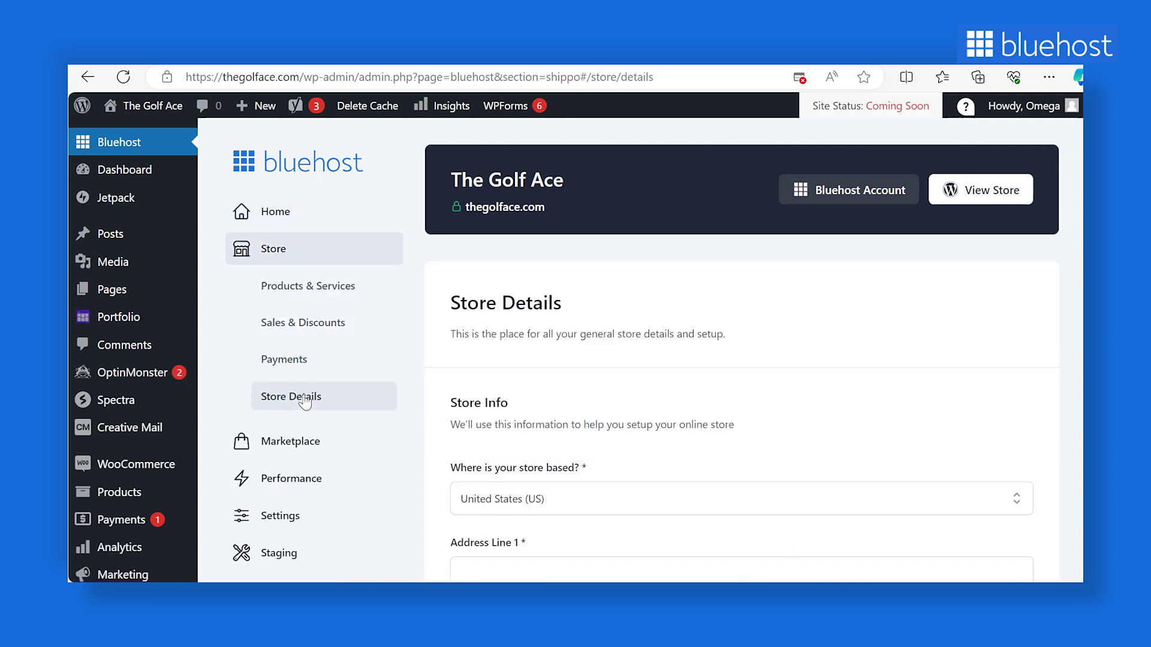
scroll(579, 354, down, 4)
scroll(579, 352, down, 10)
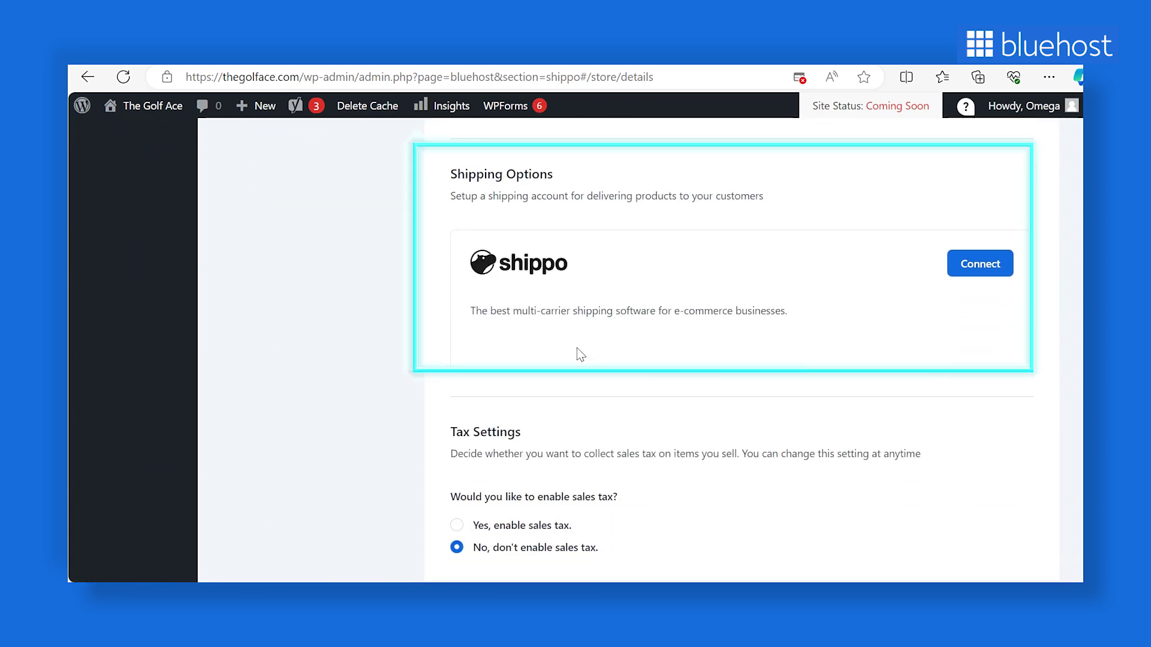
- Connect Shippo, switch to the login page, then return to the Create Shippo Account form
click(983, 277)
scroll(891, 277, down, 2)
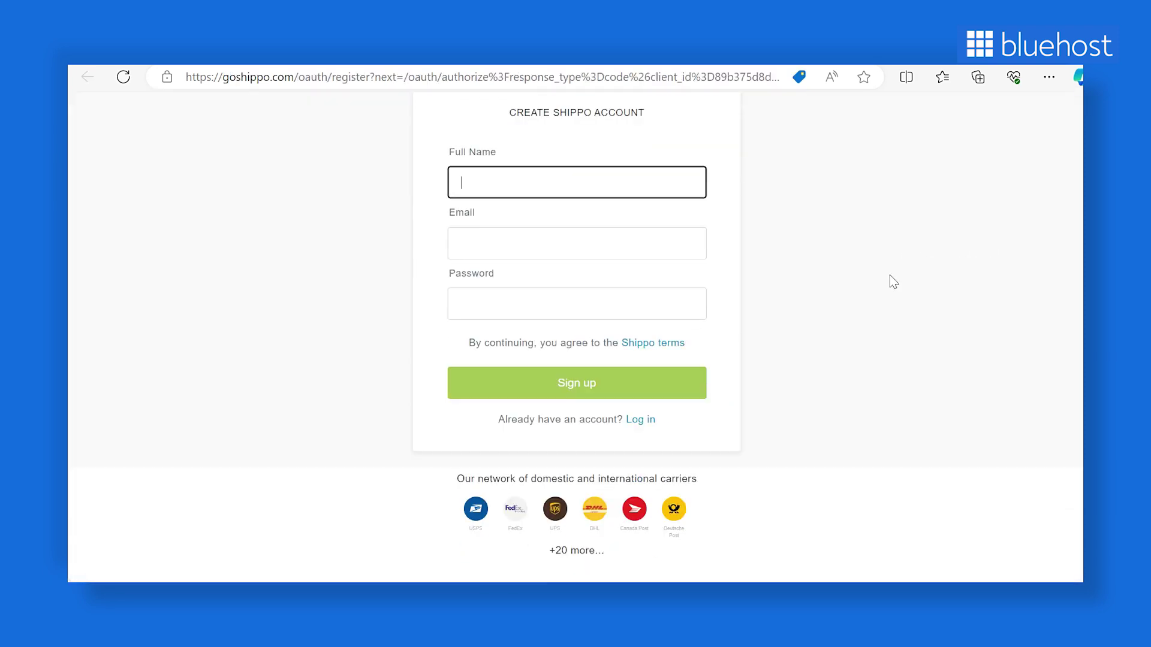
click(639, 422)
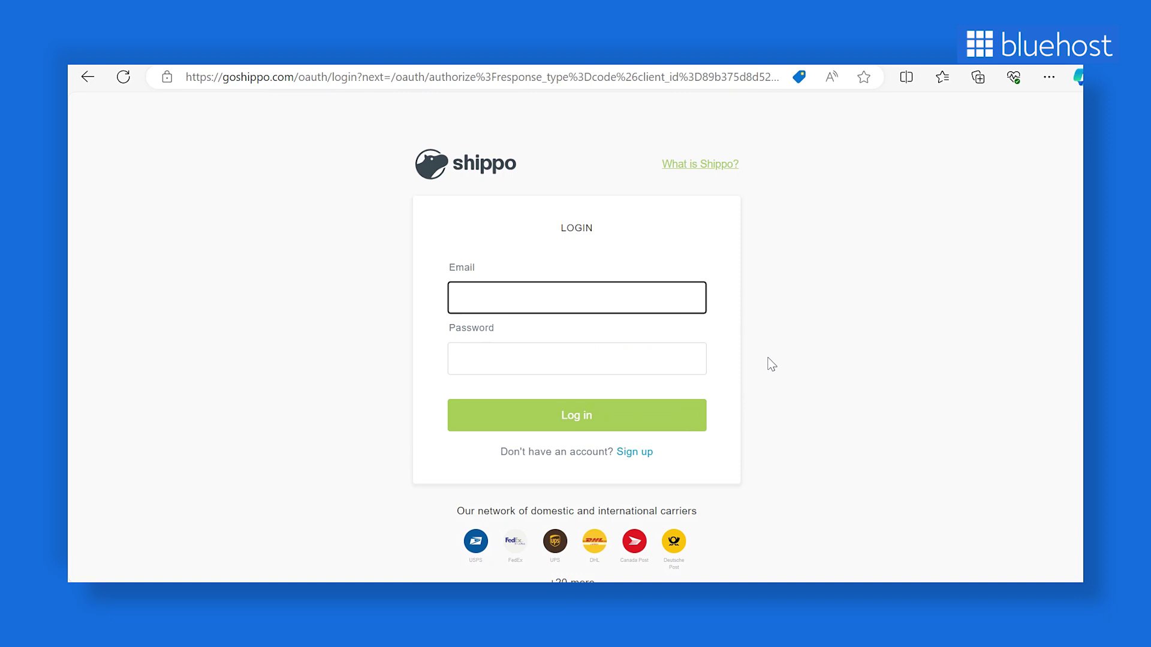
click(631, 453)
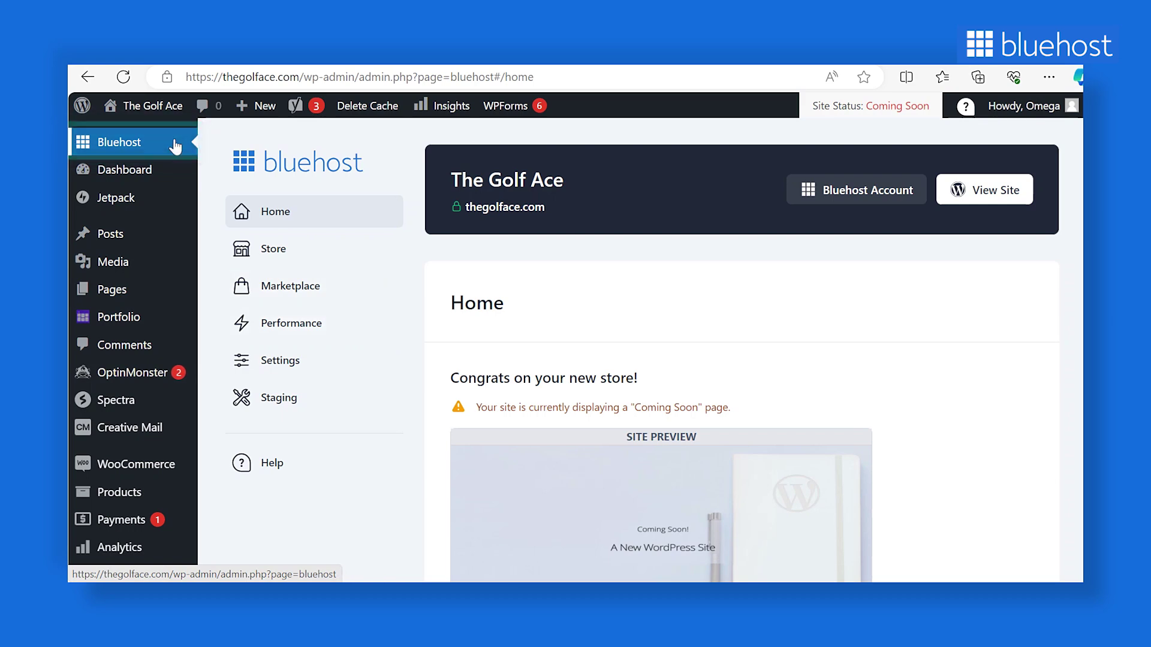
- Go to Store > Products & Services and add a new product
click(283, 250)
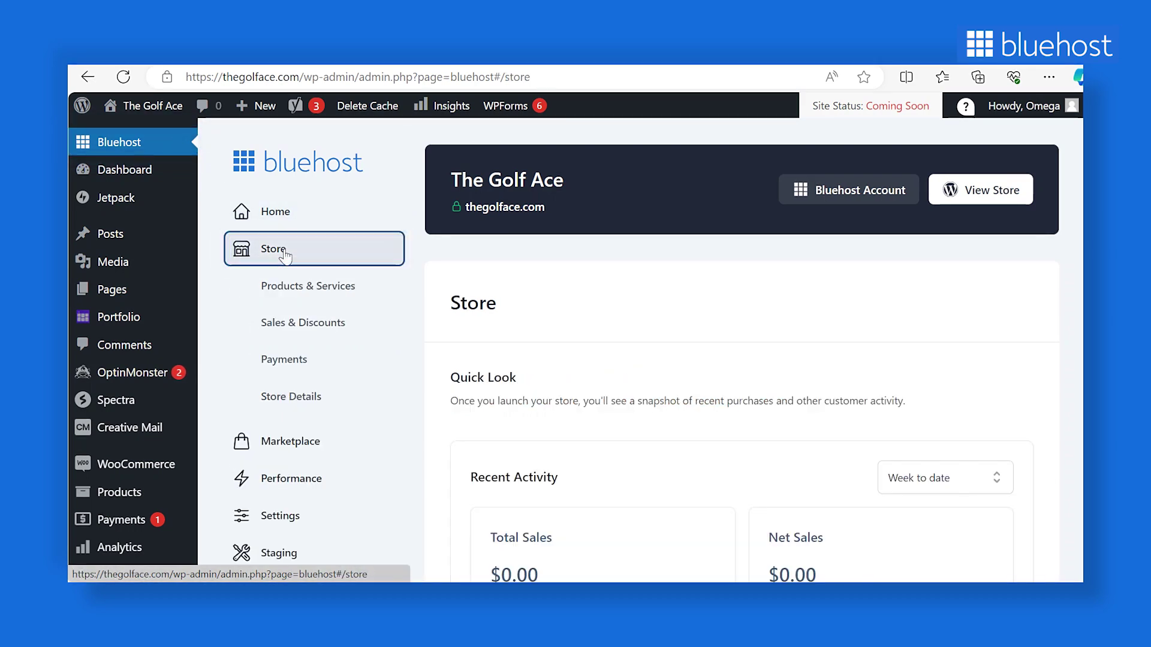
click(344, 292)
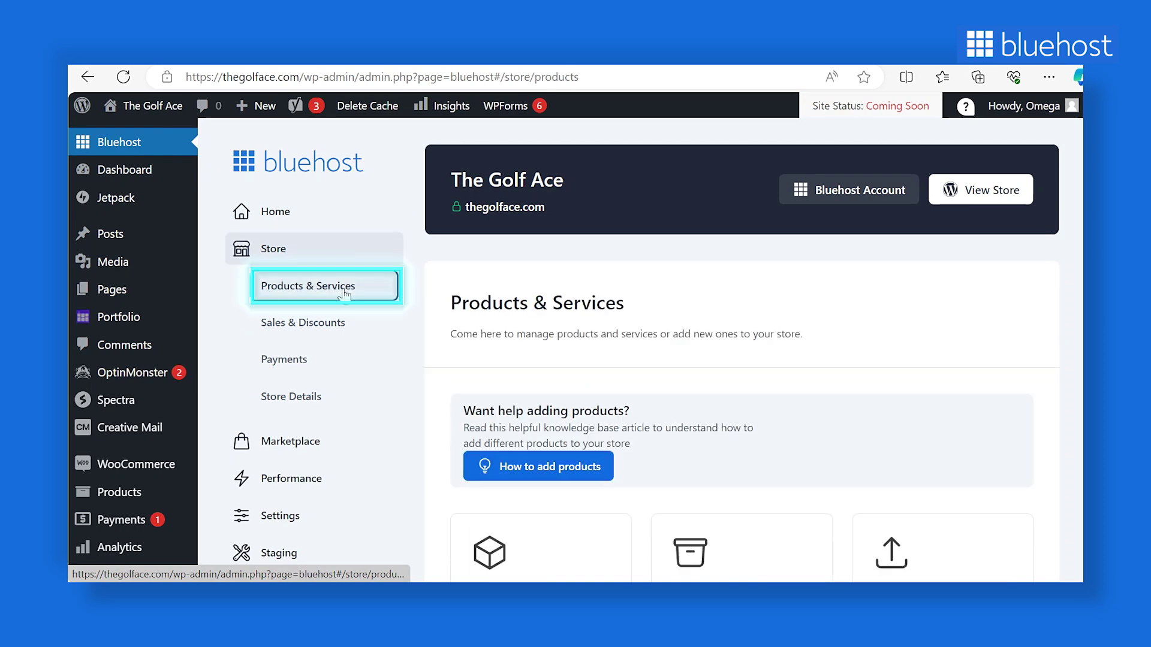
scroll(583, 309, down, 6)
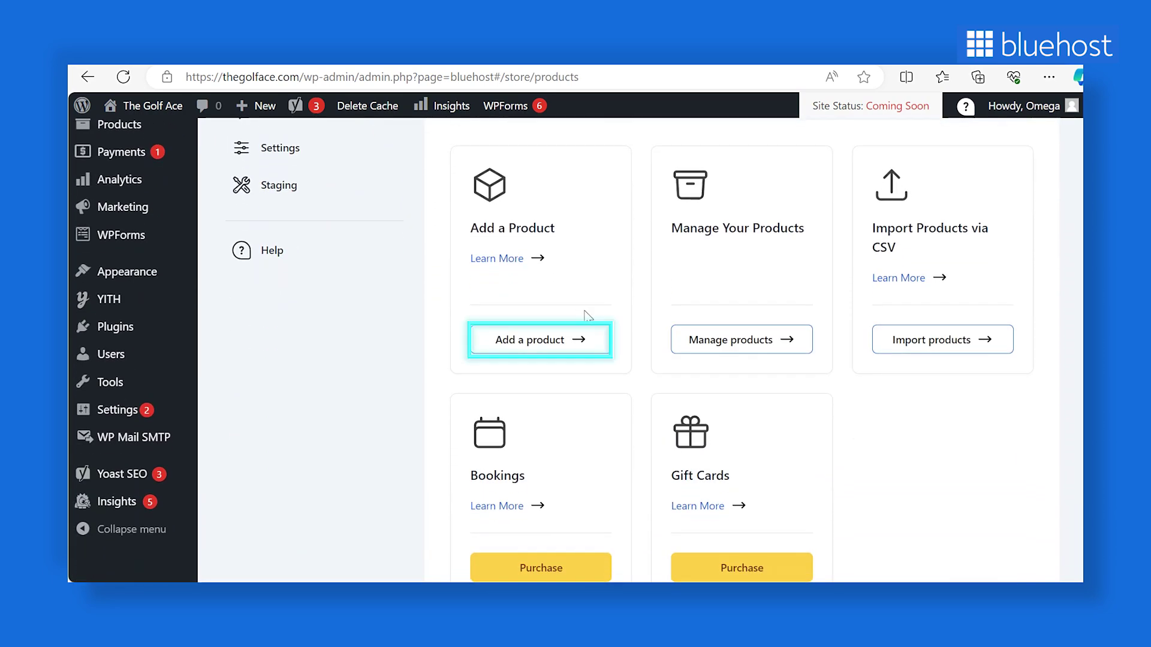
click(577, 342)
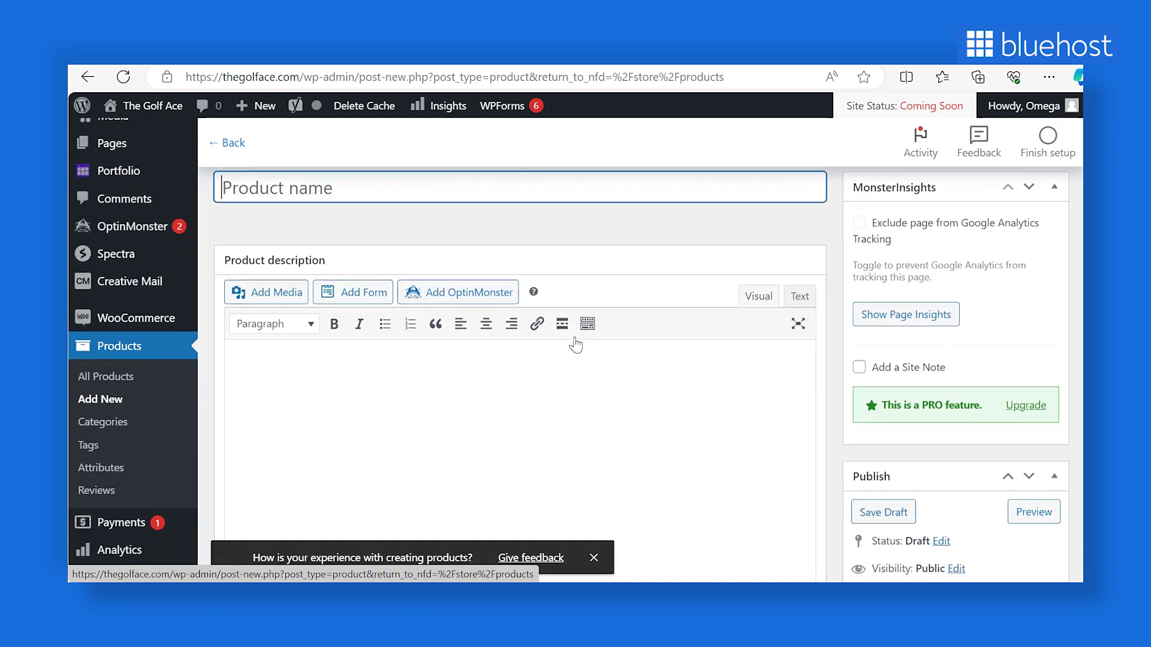
- Dismiss the feedback prompt and name the new product Black Brew
click(593, 559)
click(527, 192)
text(B)
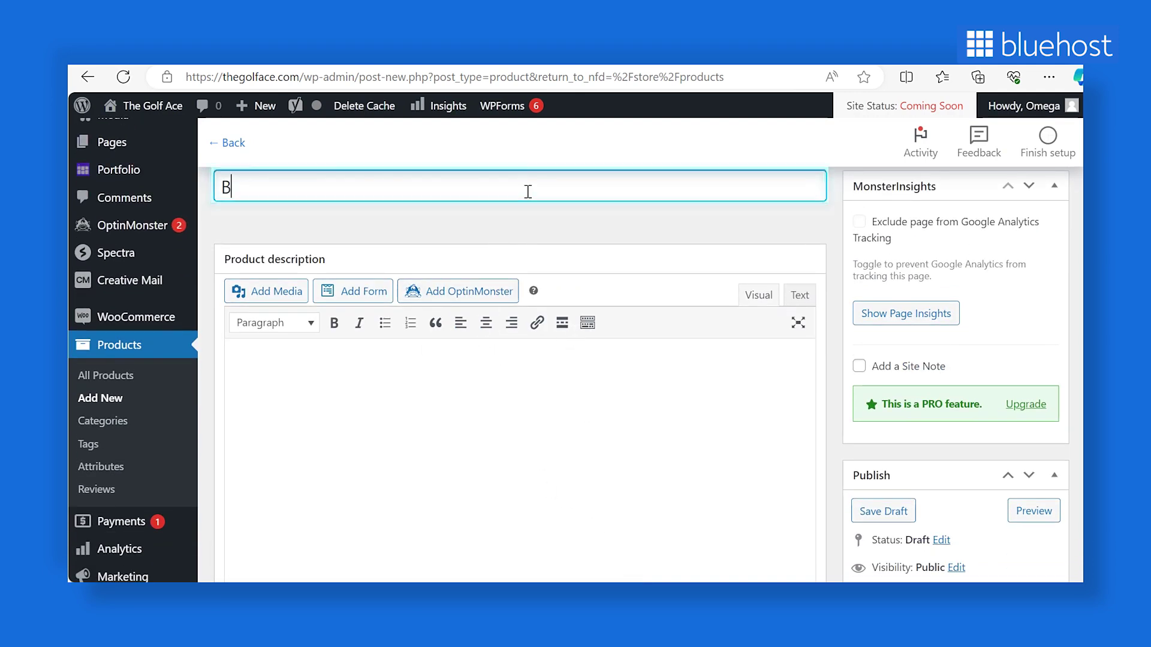
text(lack Brew)
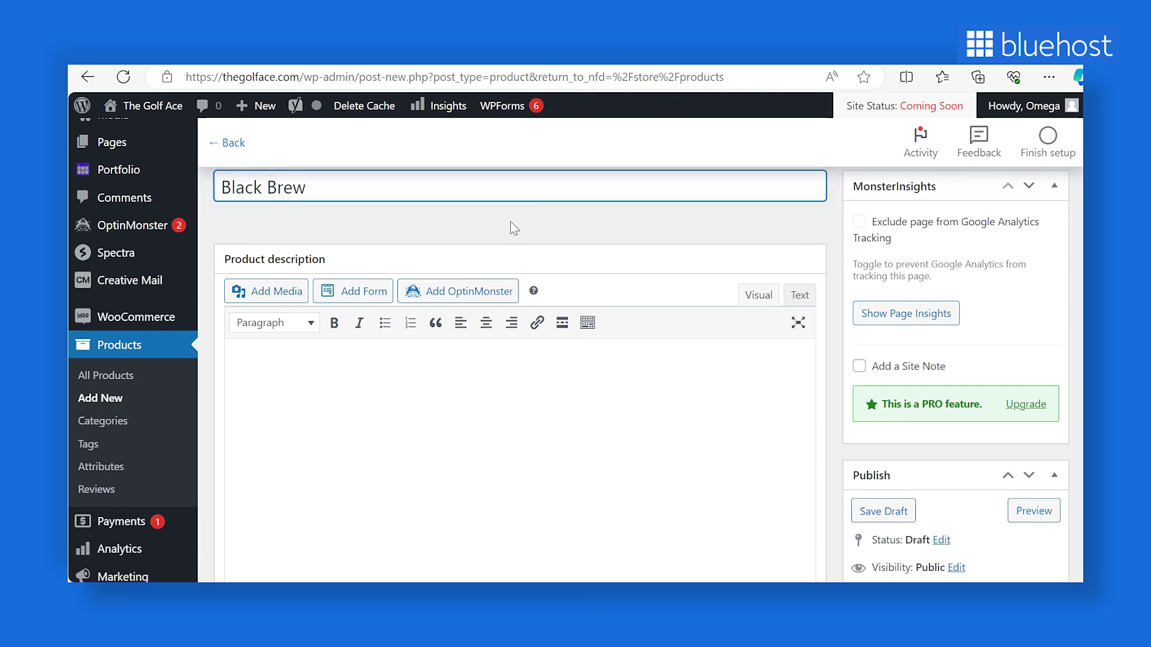
- Paste in the Bold Black Brew full description and the short description
click(372, 389)
text(Experience the bold allure of our Bold Black Brew. Meticulously crafted from premium coffee beans, this brew boasts a robust flavor profile and a smooth, velvety texture that captivates the senses. Perfectly suited for moments of indulgence or as the foundation for your favorite coffee concoctions, our Bold Black Brew promises an invigorating and satisfying coffee experience.)
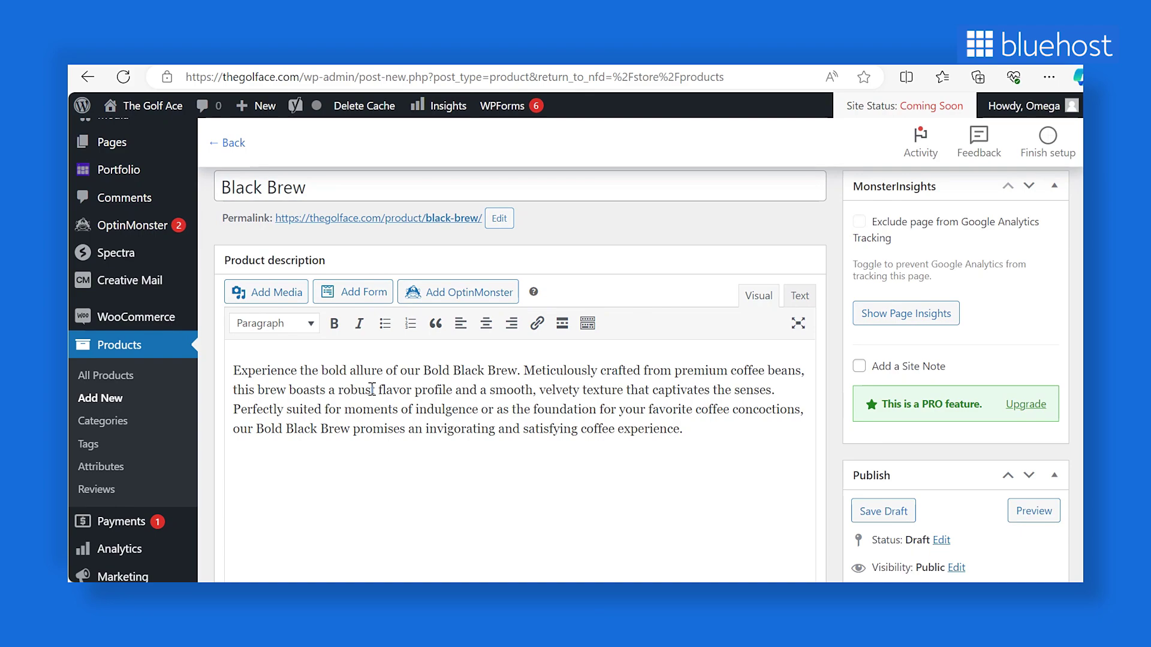
scroll(476, 463, down, 3)
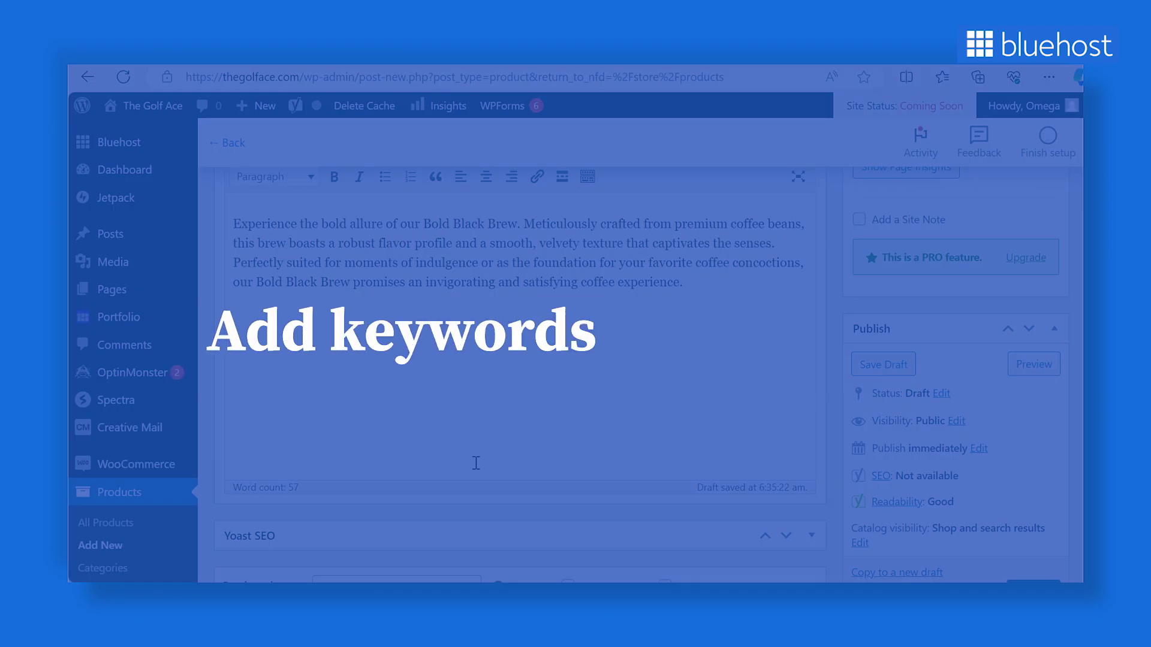
scroll(476, 463, down, 10)
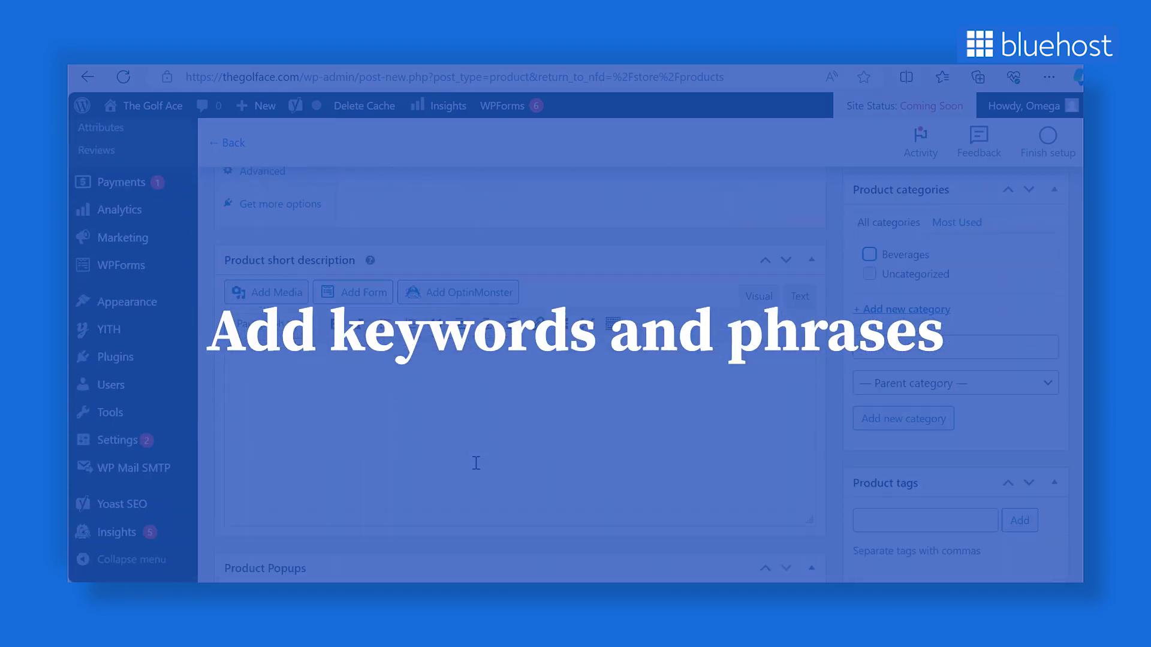
text(Indulge in the bold allure of our Bold Black Brew. Crafted from premium coffee beans, it delivers a robust flavor and smooth texture for a truly satisfying coffee experience.)
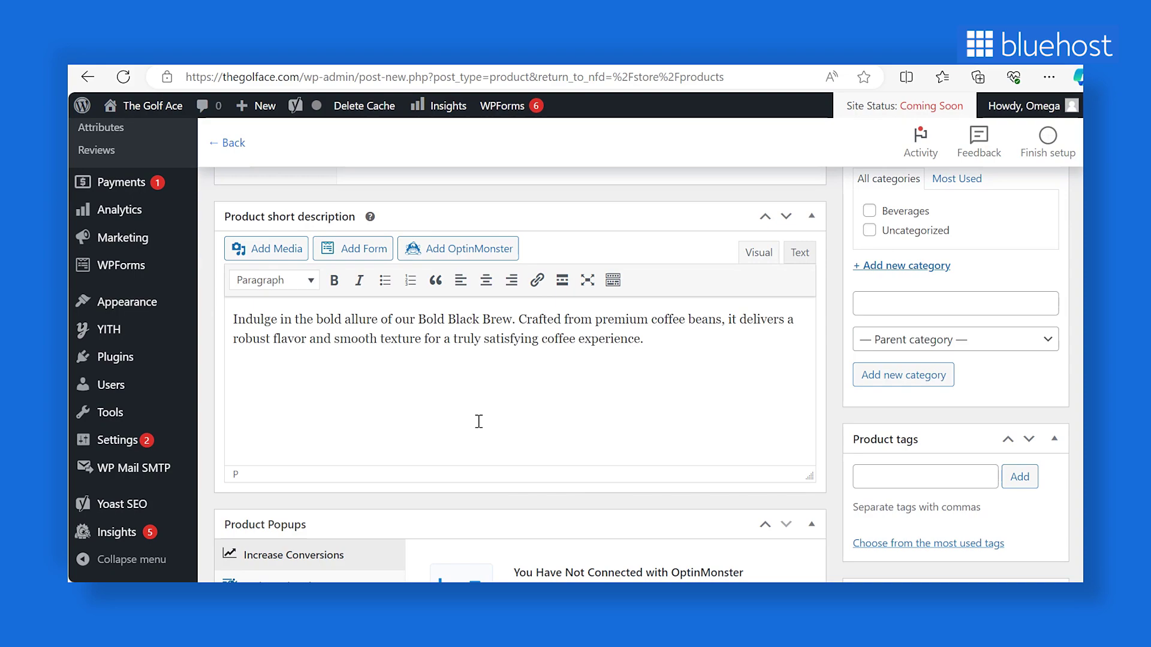
scroll(479, 422, up, 8)
scroll(479, 421, up, 8)
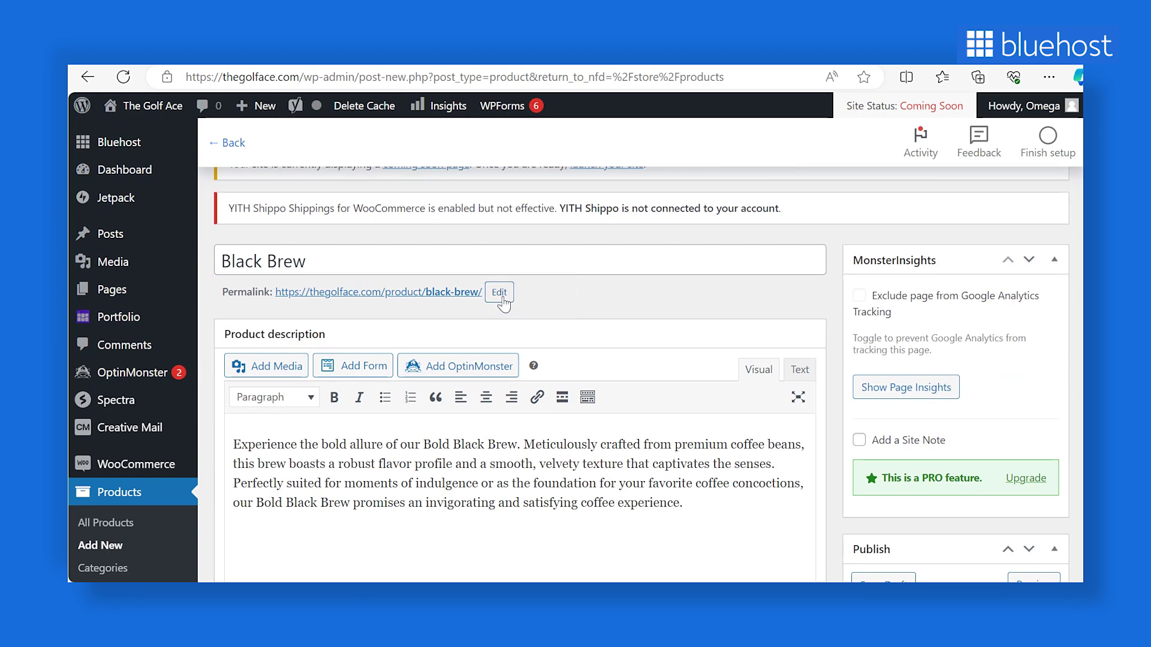
- Keep Black Brew as a Simple product and enter a regular price of 59
scroll(504, 300, down, 10)
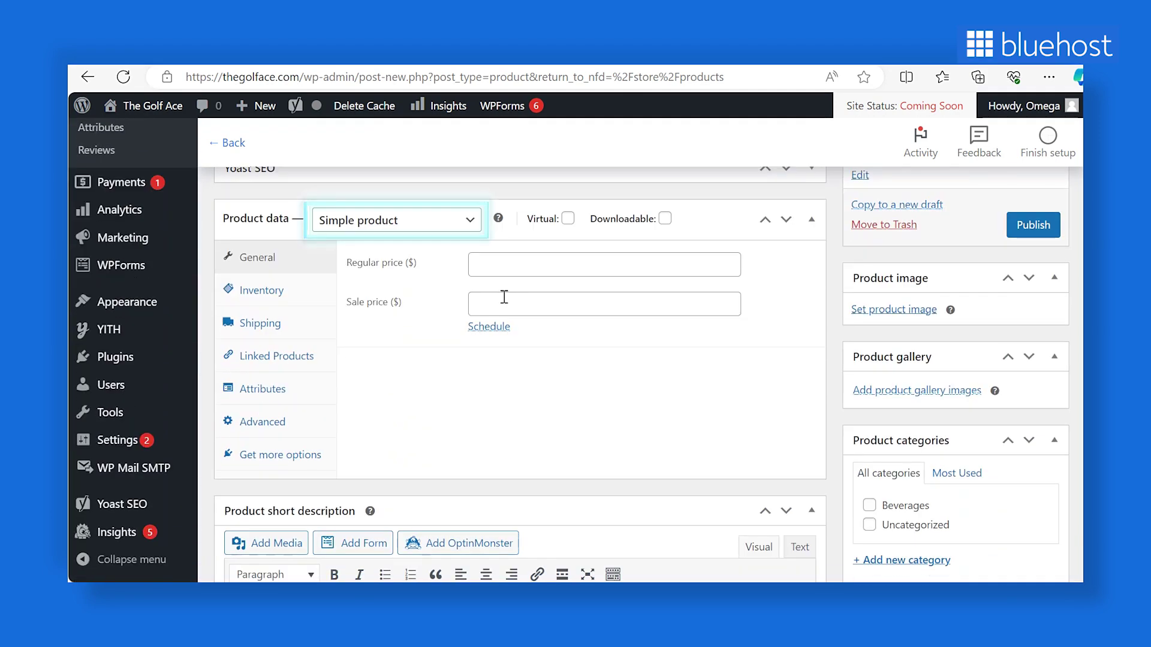
click(462, 231)
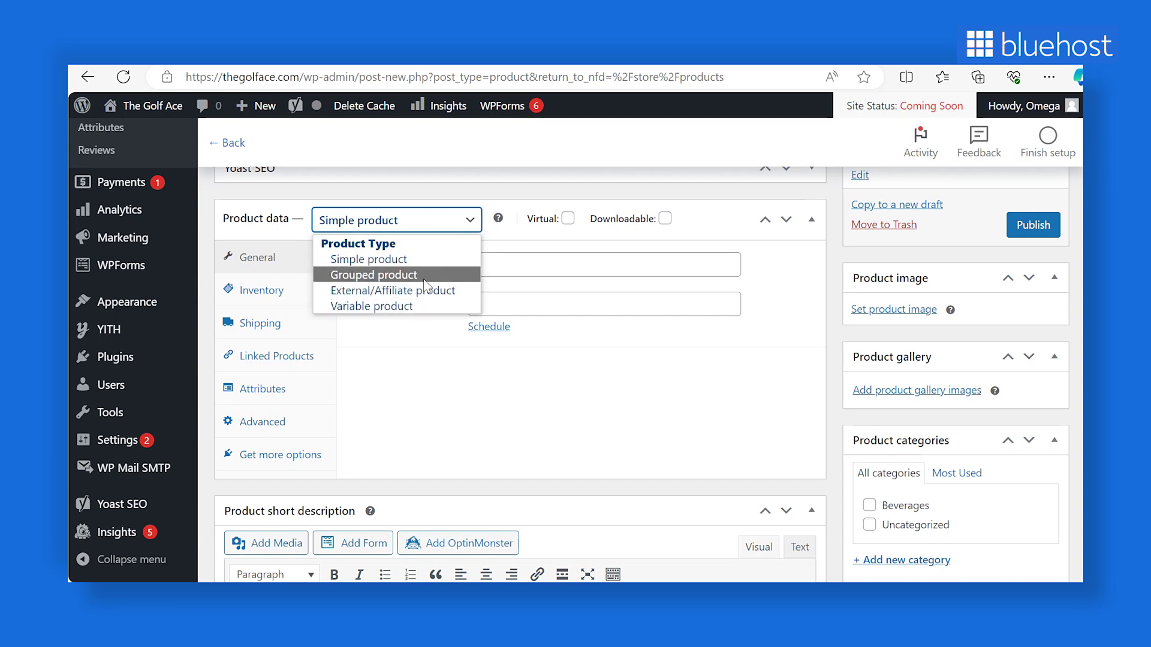
click(525, 208)
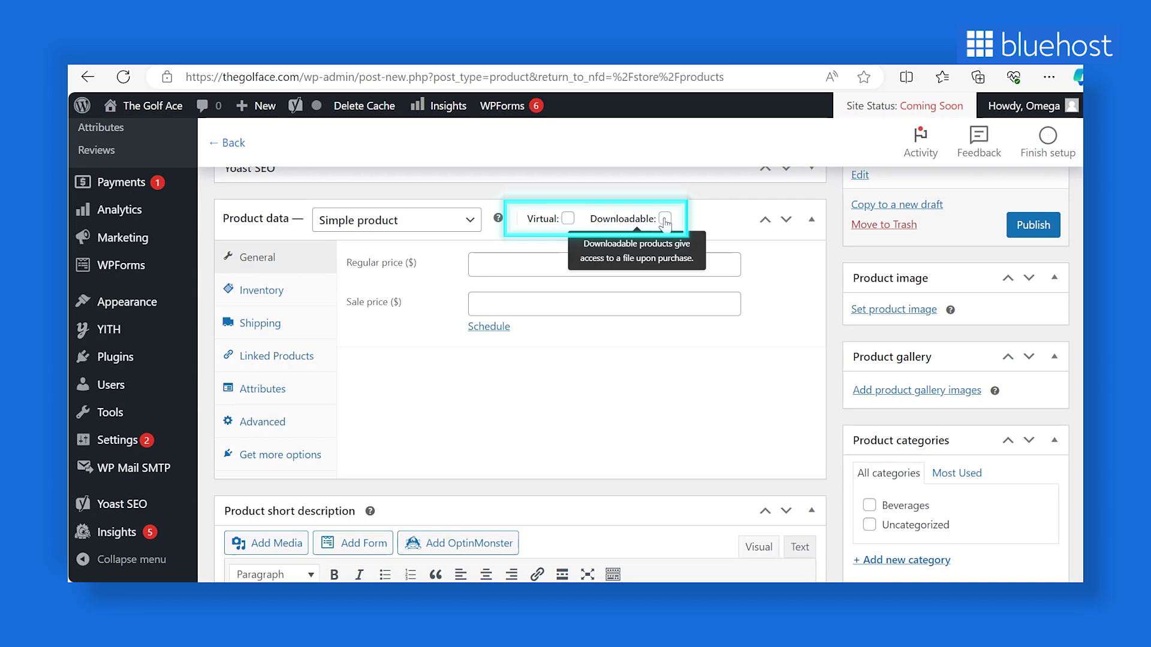
click(533, 271)
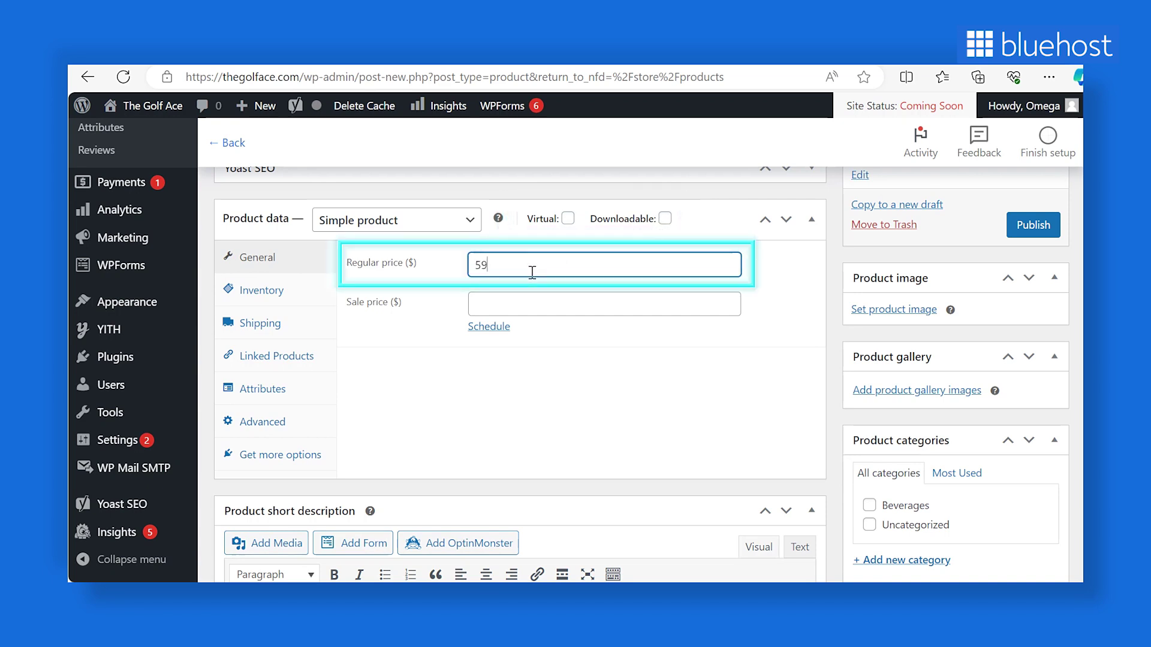
- Choose a product image for Black Brew and tag it Cold Beverage
click(888, 309)
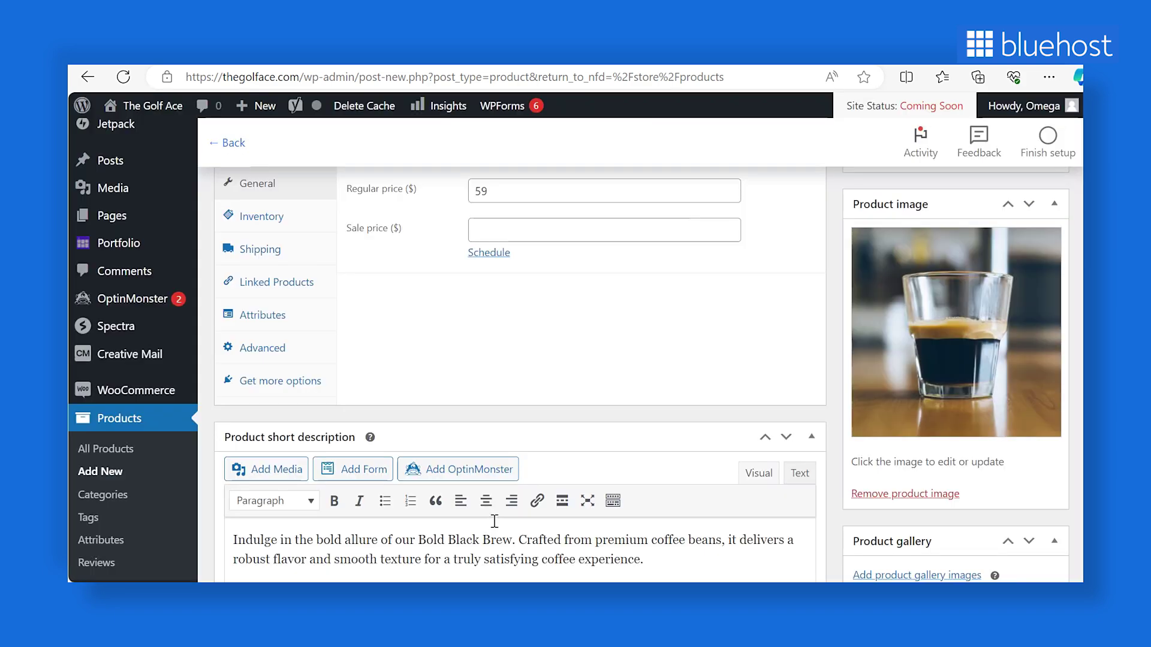
scroll(495, 522, down, 10)
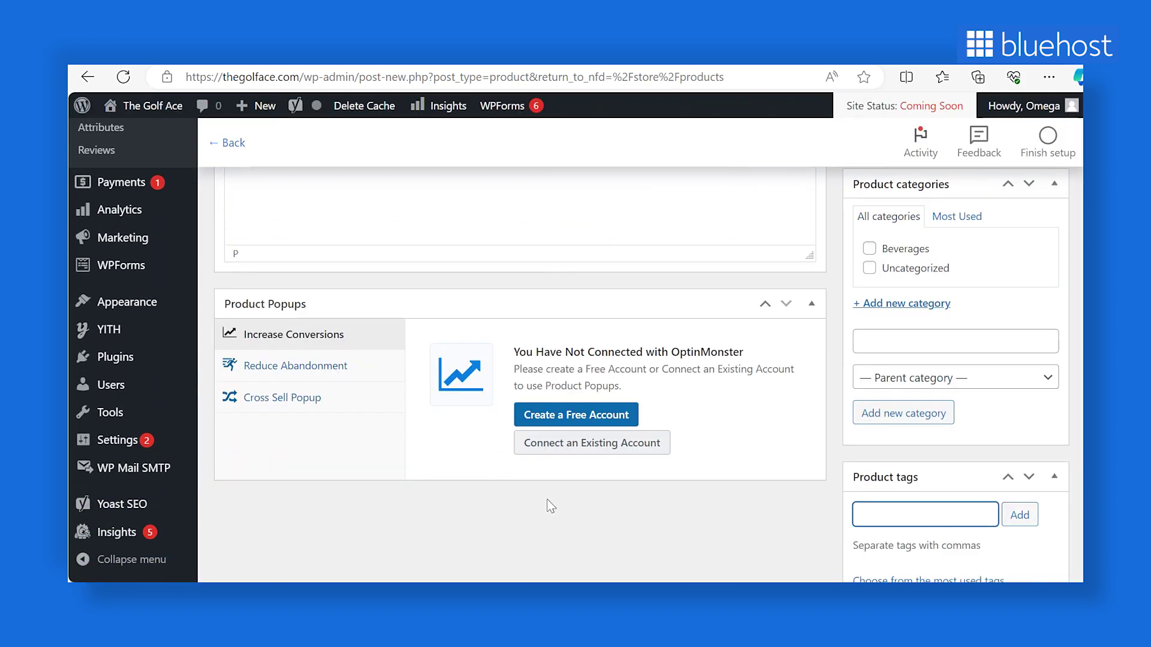
click(923, 440)
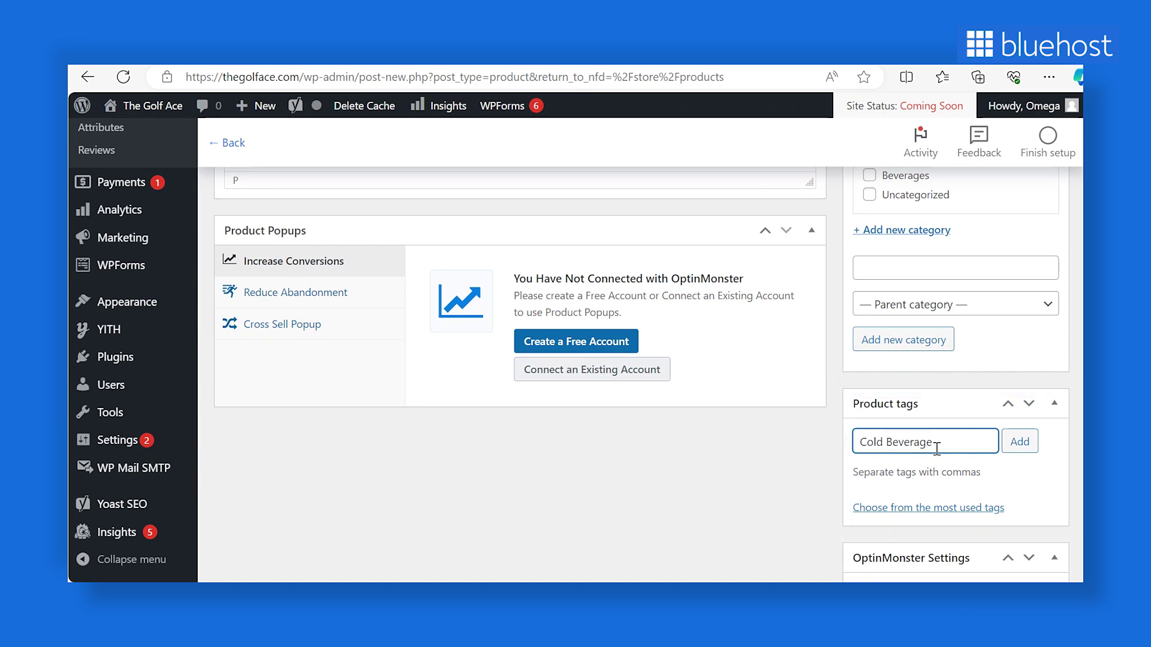
key(Return)
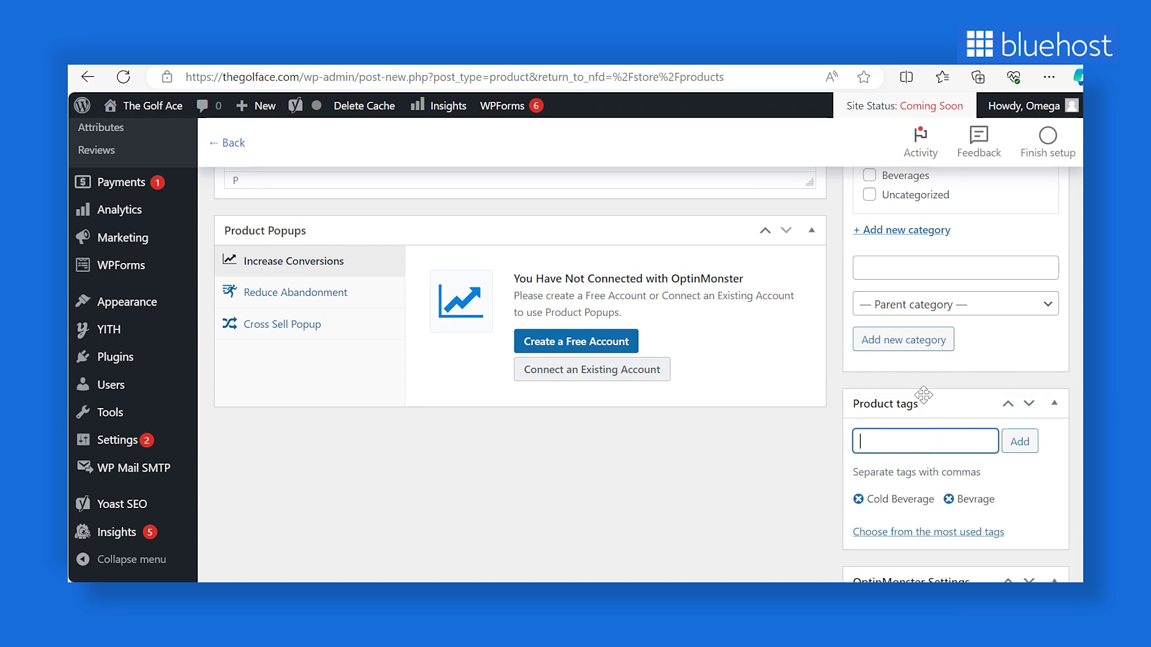
scroll(923, 395, up, 3)
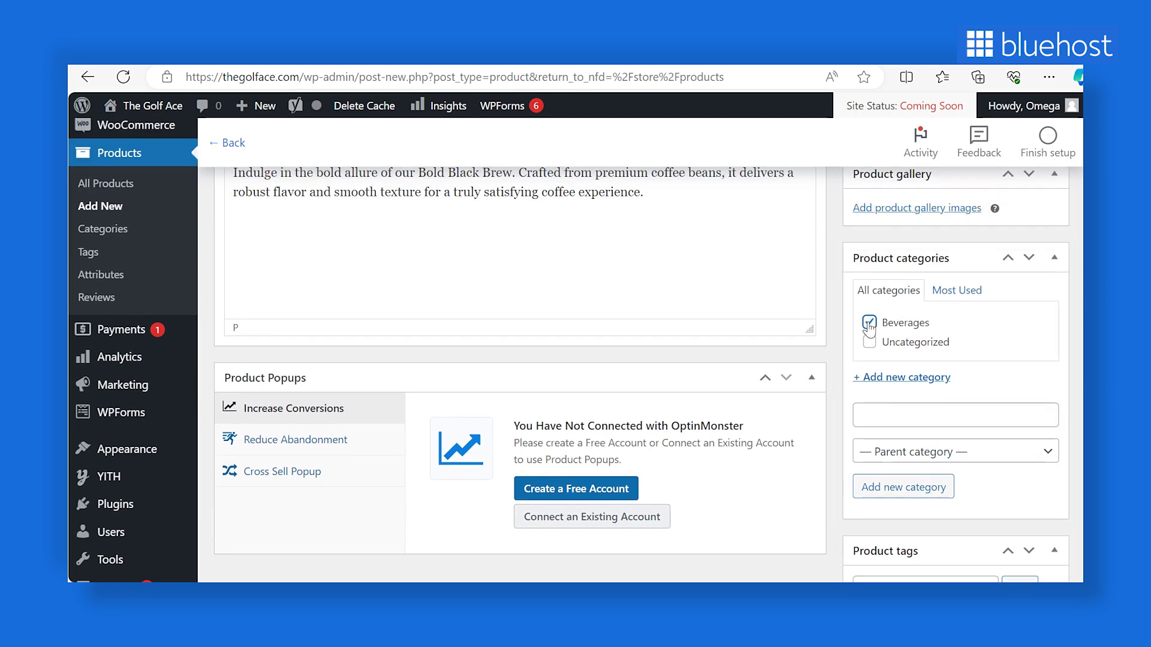
scroll(780, 344, up, 1)
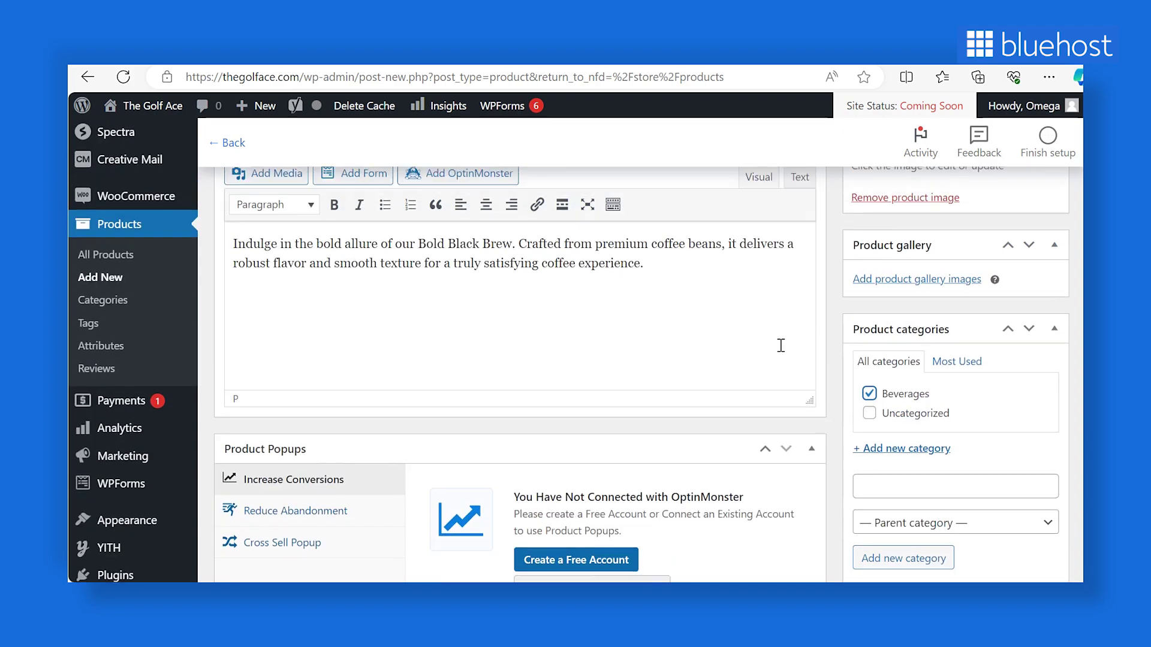
scroll(779, 344, down, 8)
scroll(780, 344, up, 4)
scroll(780, 344, down, 1)
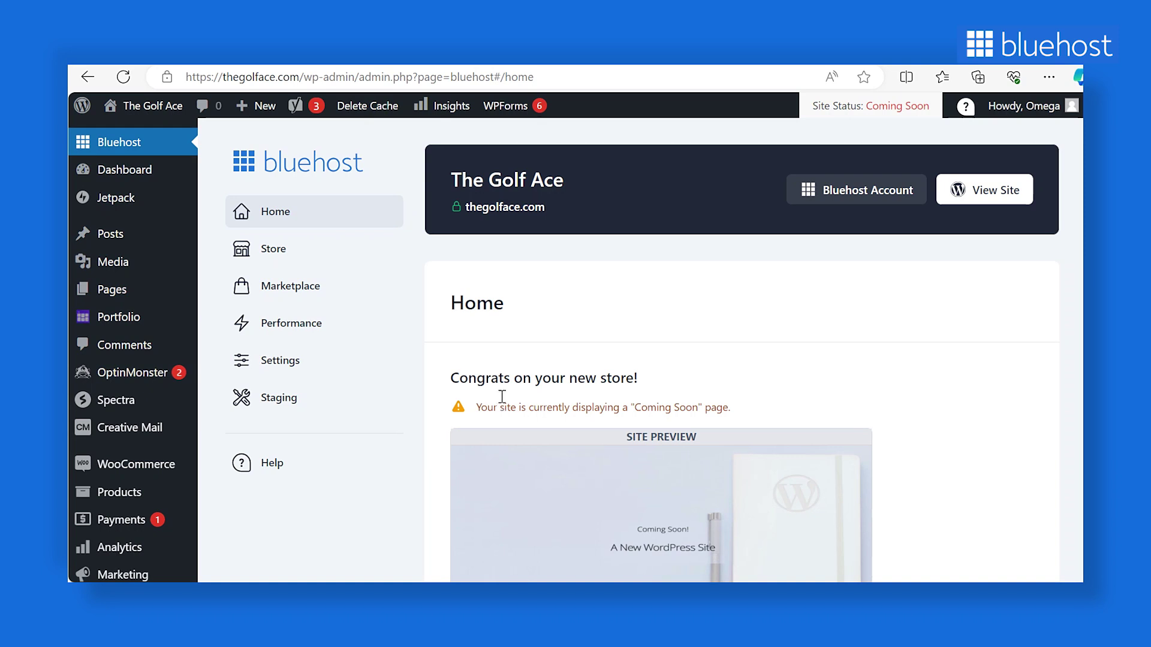
- Go to Store > Products & Services and open the CSV product importer
click(358, 256)
click(333, 292)
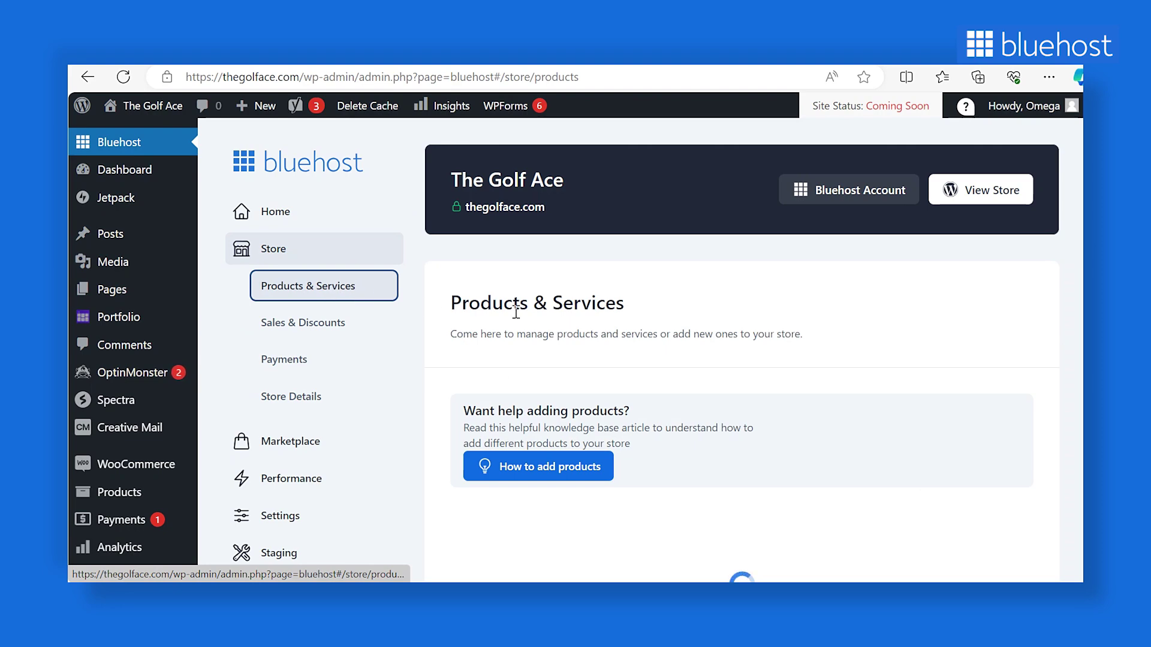
scroll(833, 329, down, 6)
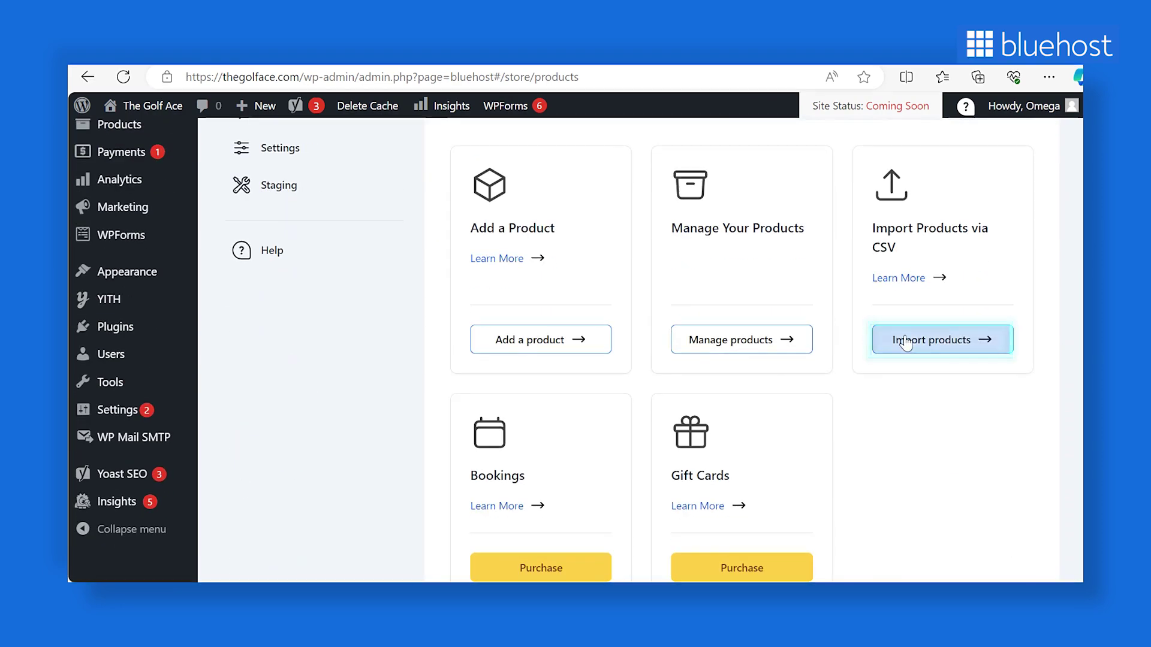
click(939, 342)
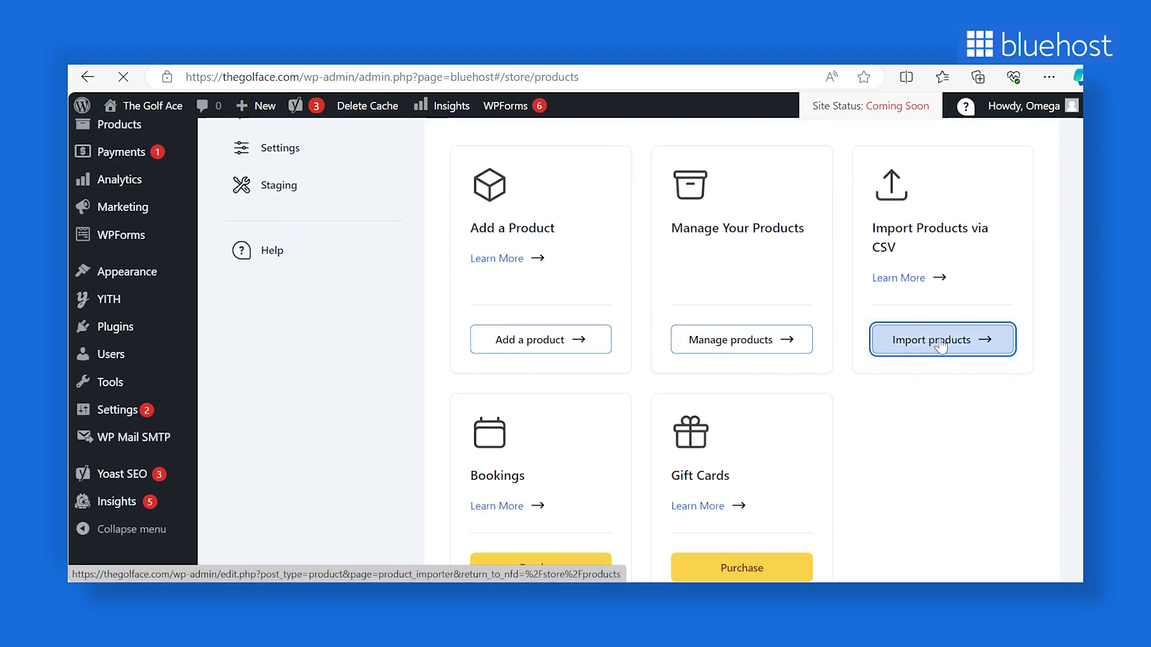
scroll(940, 342, down, 1)
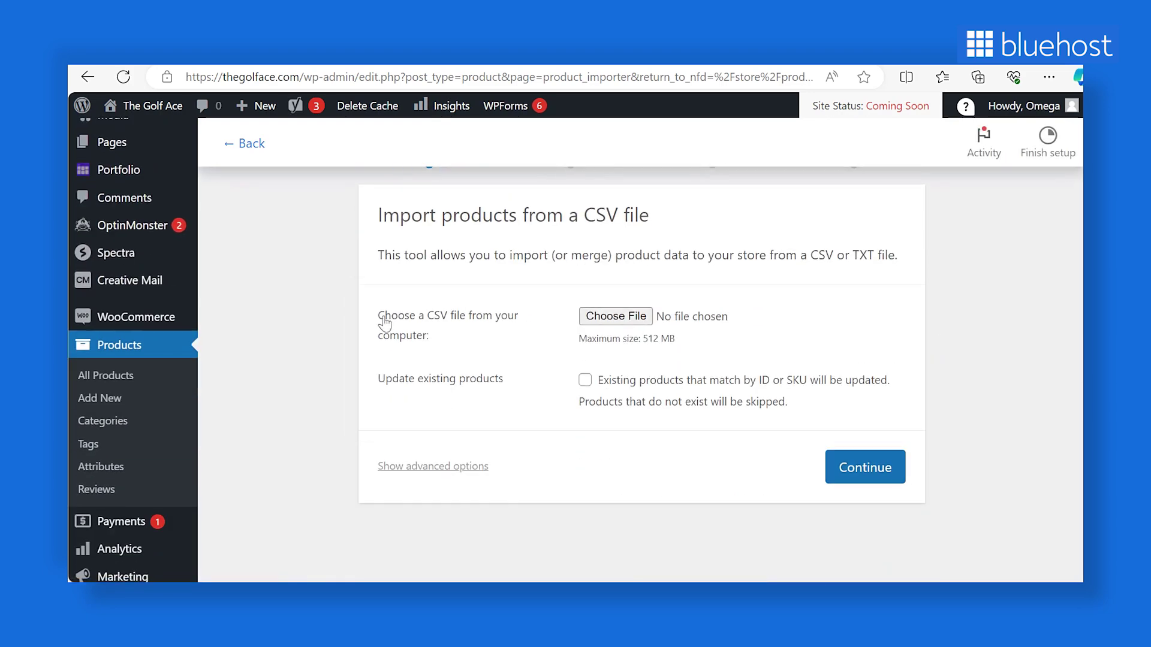
scroll(385, 323, up, 2)
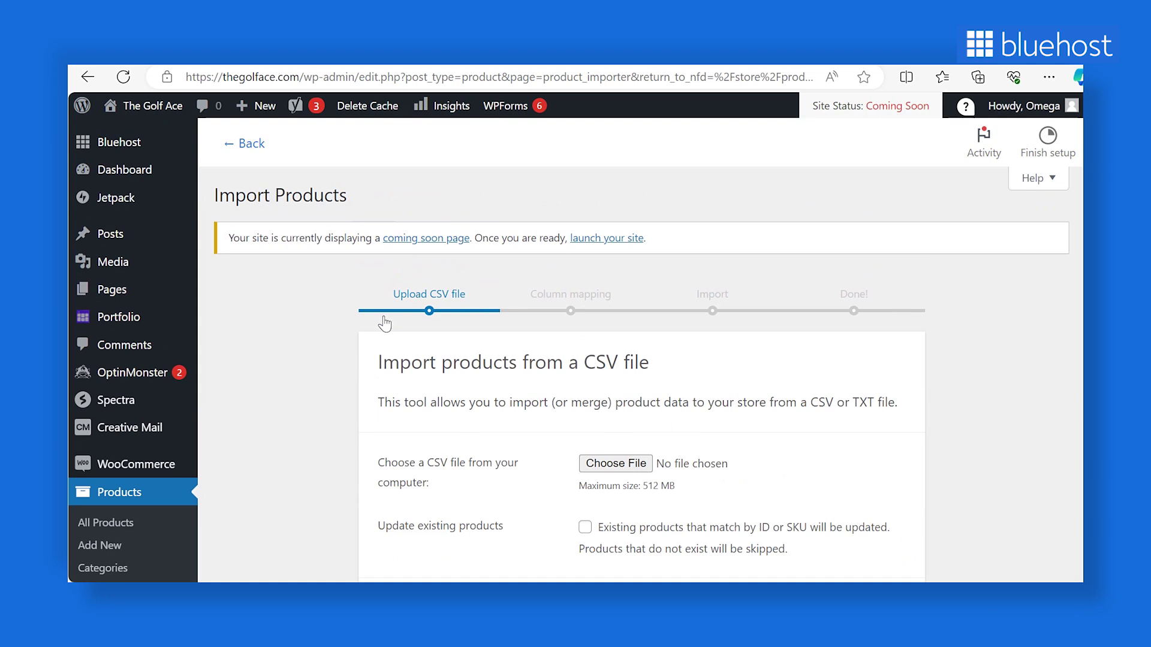
- From the Bluehost panel, go to Store > Products & Services and open Manage products
click(158, 146)
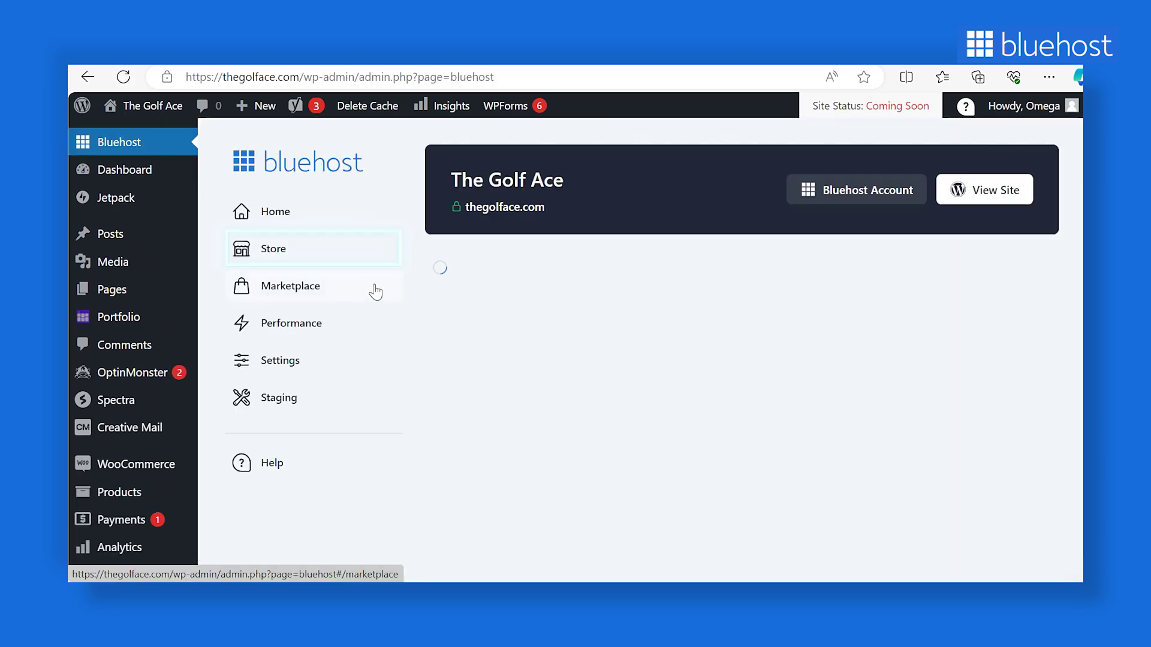
click(313, 251)
click(318, 285)
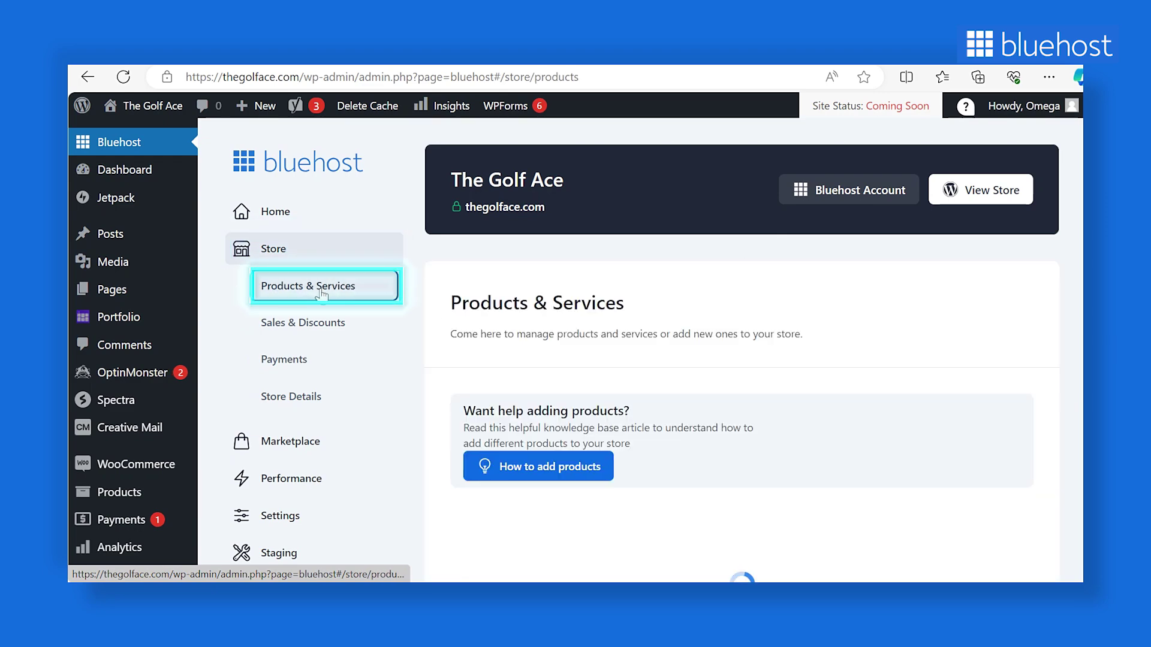
scroll(736, 325, down, 6)
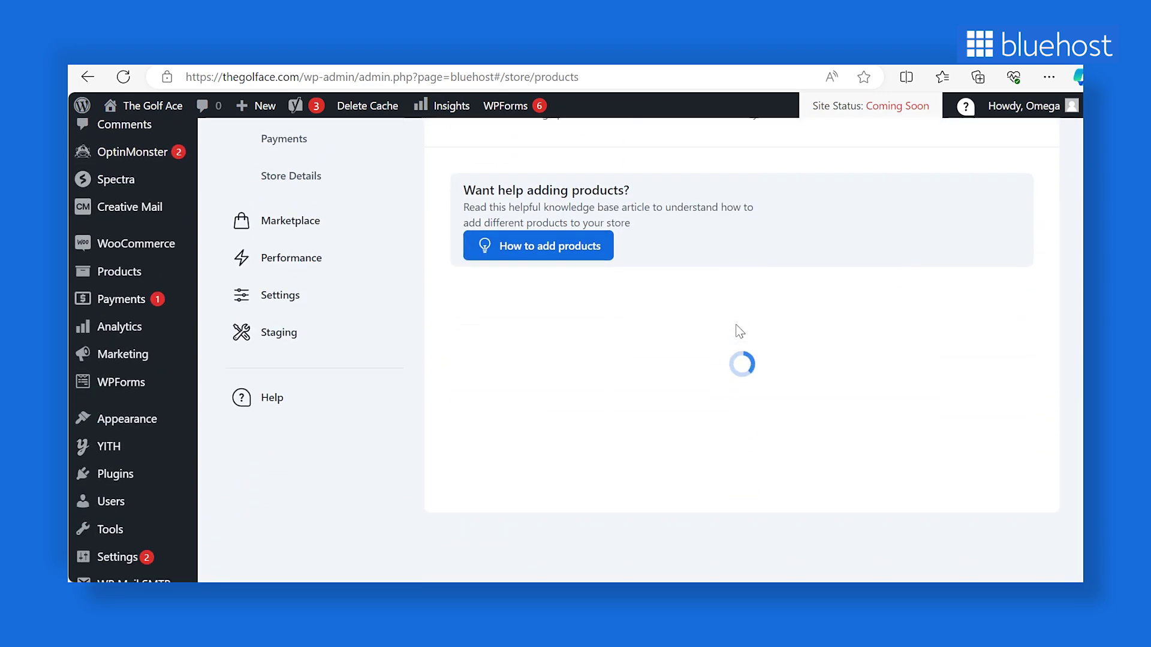
click(747, 373)
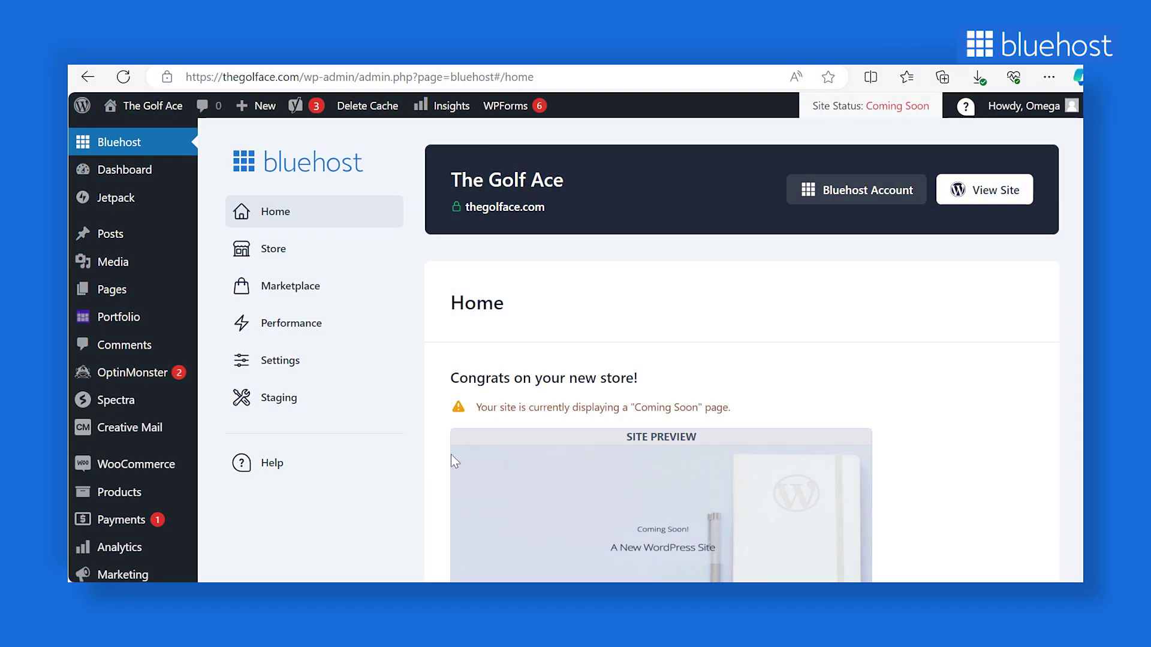
- Open the Installed Plugins list from the Plugins sidebar menu
scroll(166, 448, down, 2)
scroll(167, 448, down, 3)
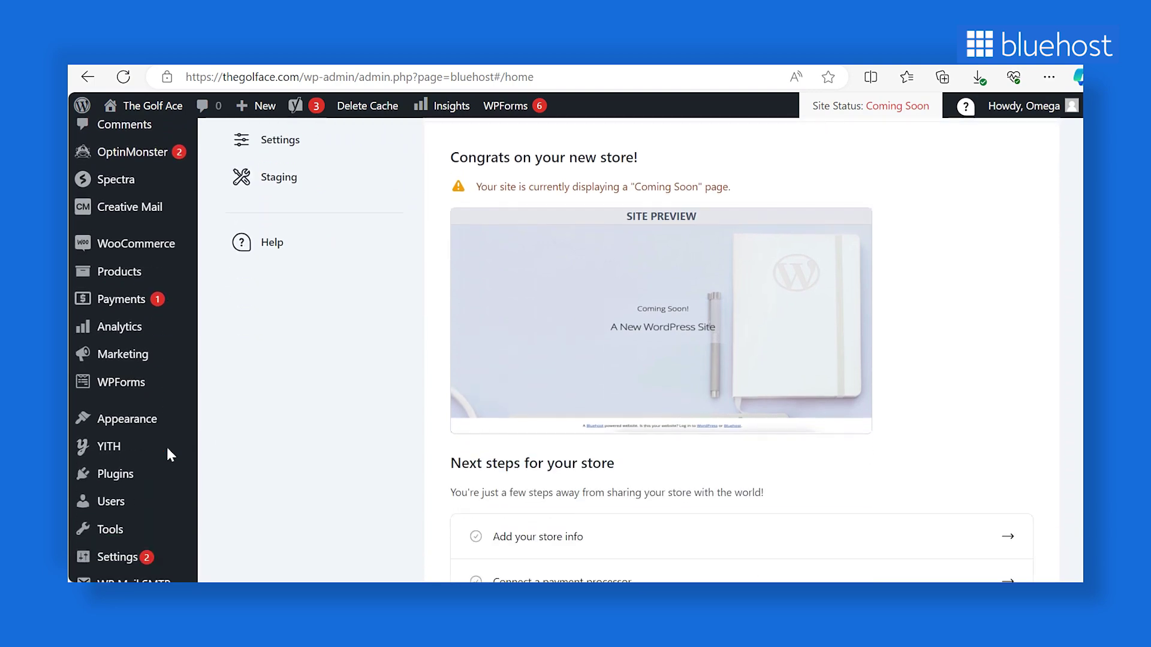
mouse_move(154, 404)
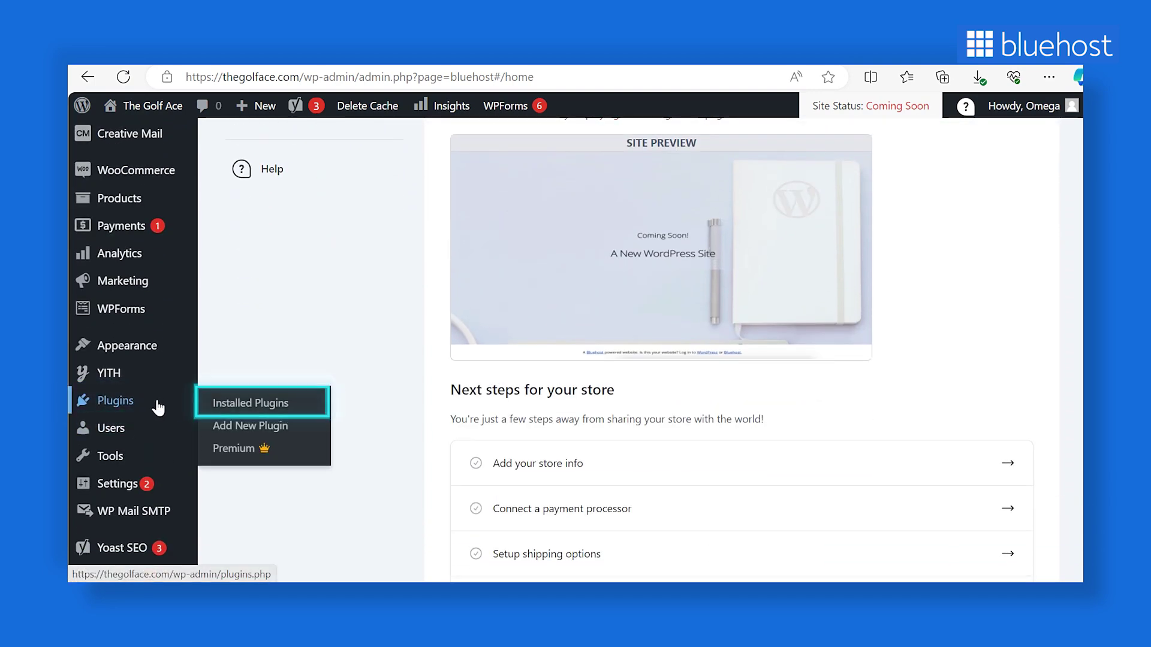
click(248, 406)
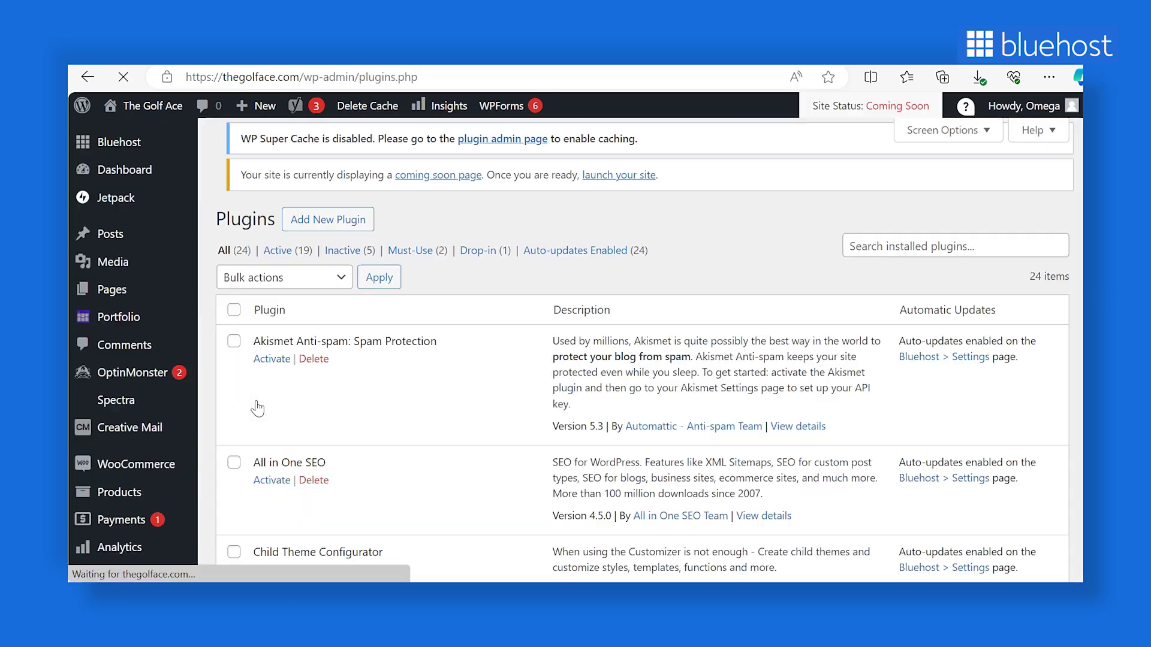
scroll(464, 410, down, 1)
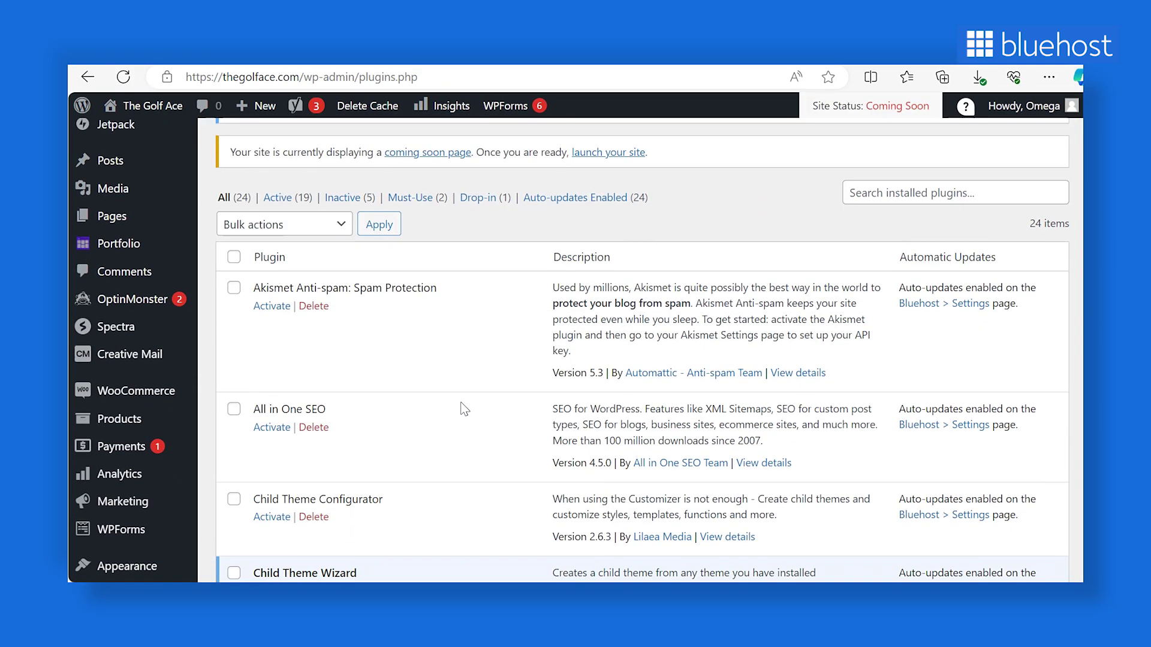
scroll(465, 410, down, 1)
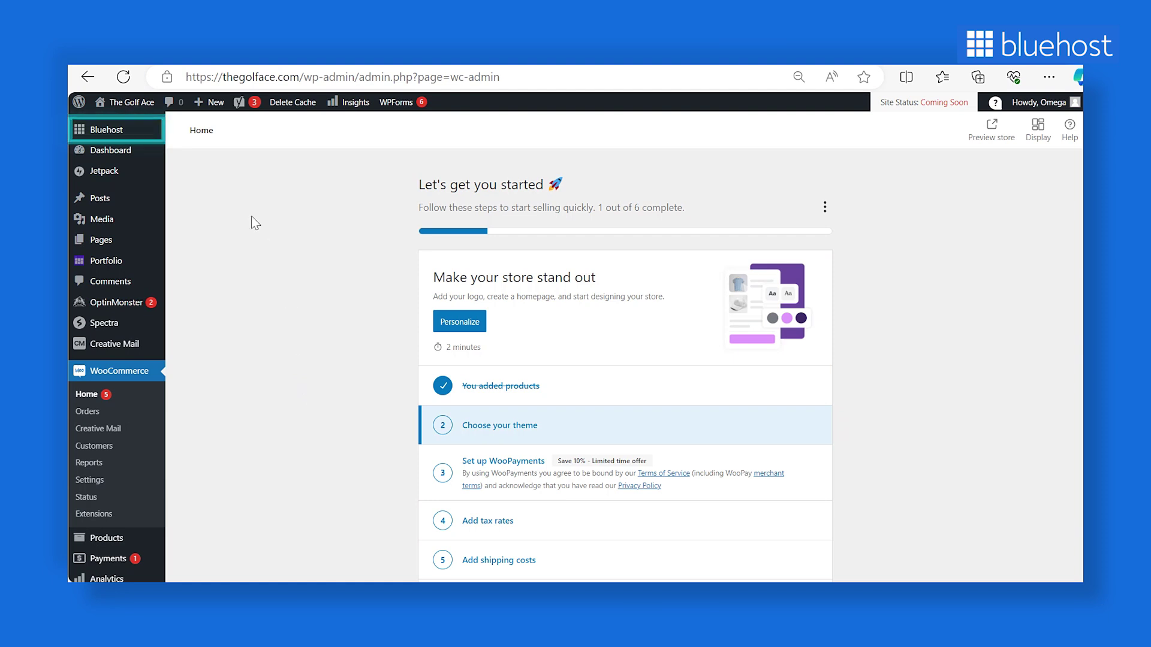
- Open the Bluehost Store page and scroll to the Additional Features add-ons
click(129, 133)
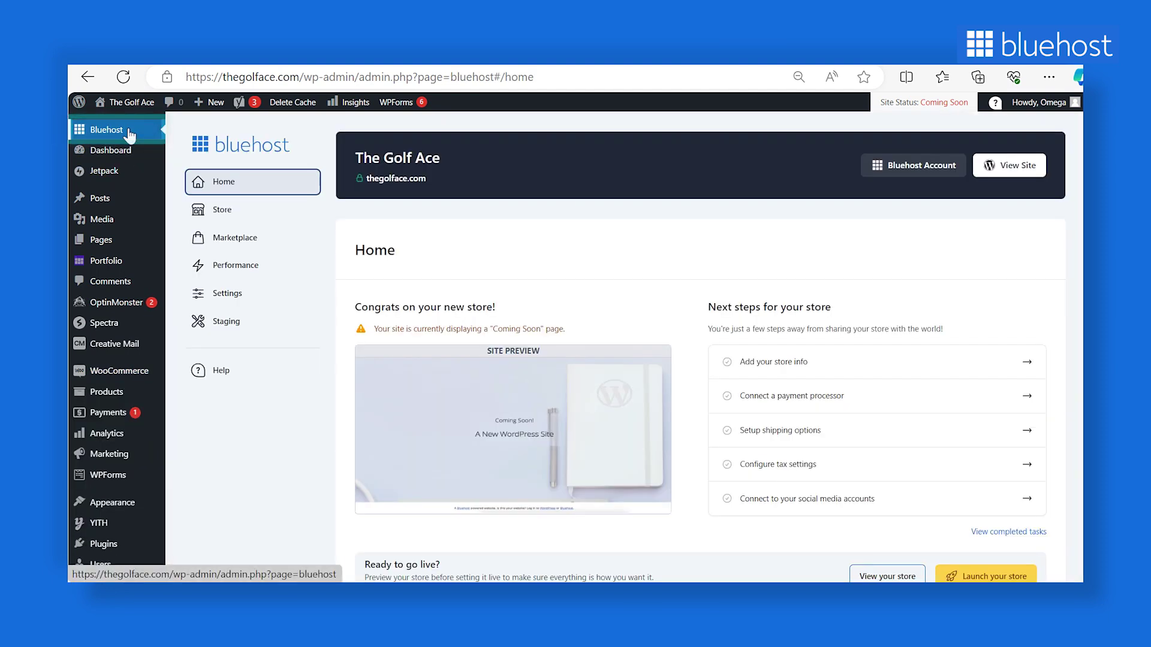
click(256, 215)
scroll(628, 274, down, 10)
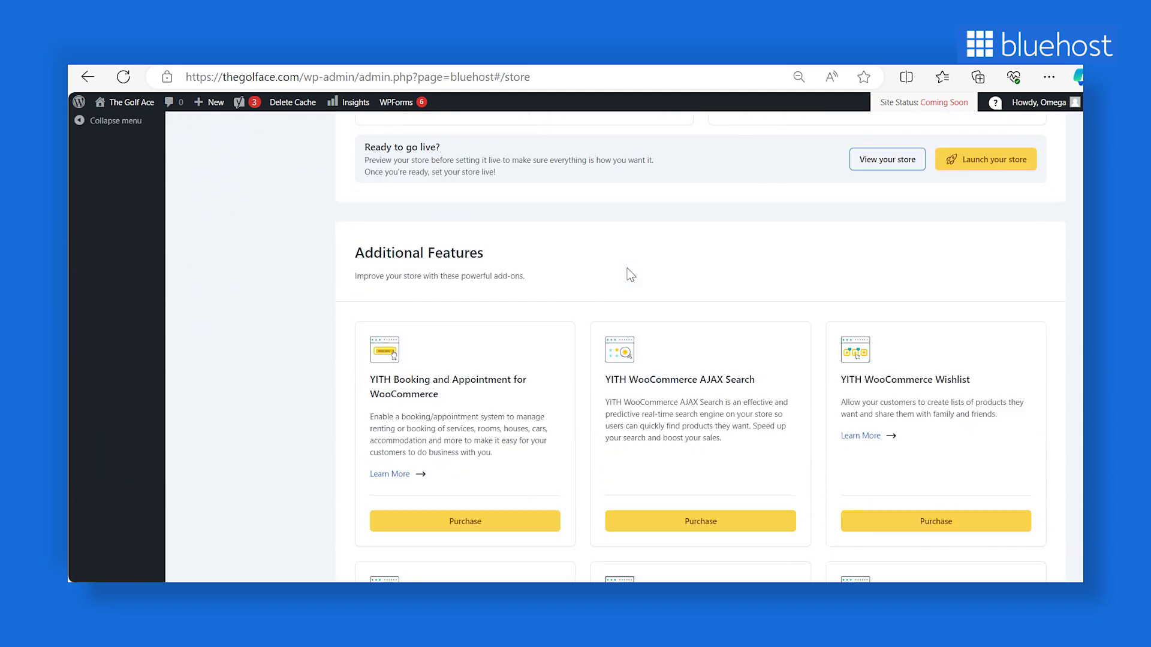
scroll(628, 275, down, 2)
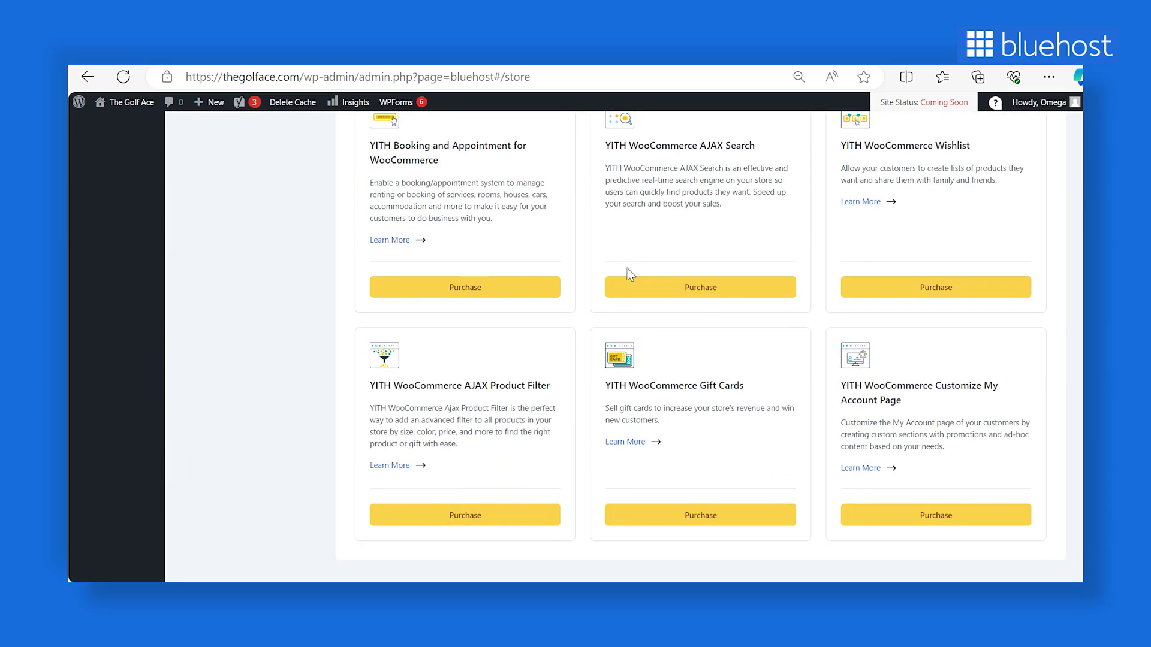
scroll(628, 269, down, 3)
scroll(628, 268, up, 4)
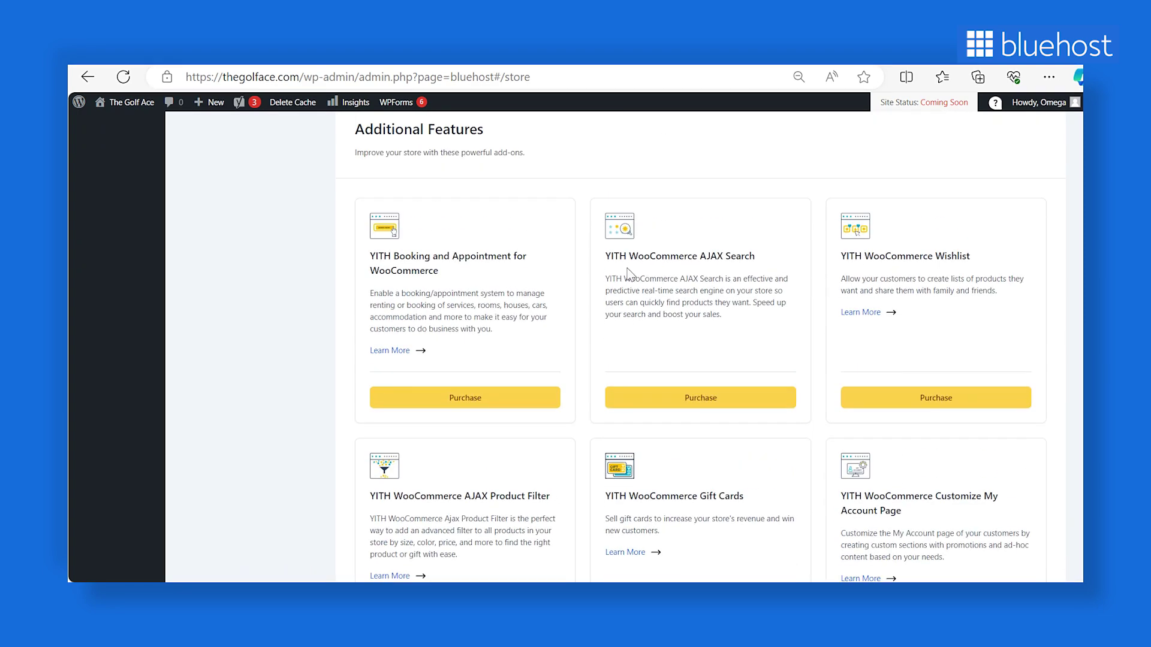
scroll(629, 275, down, 1)
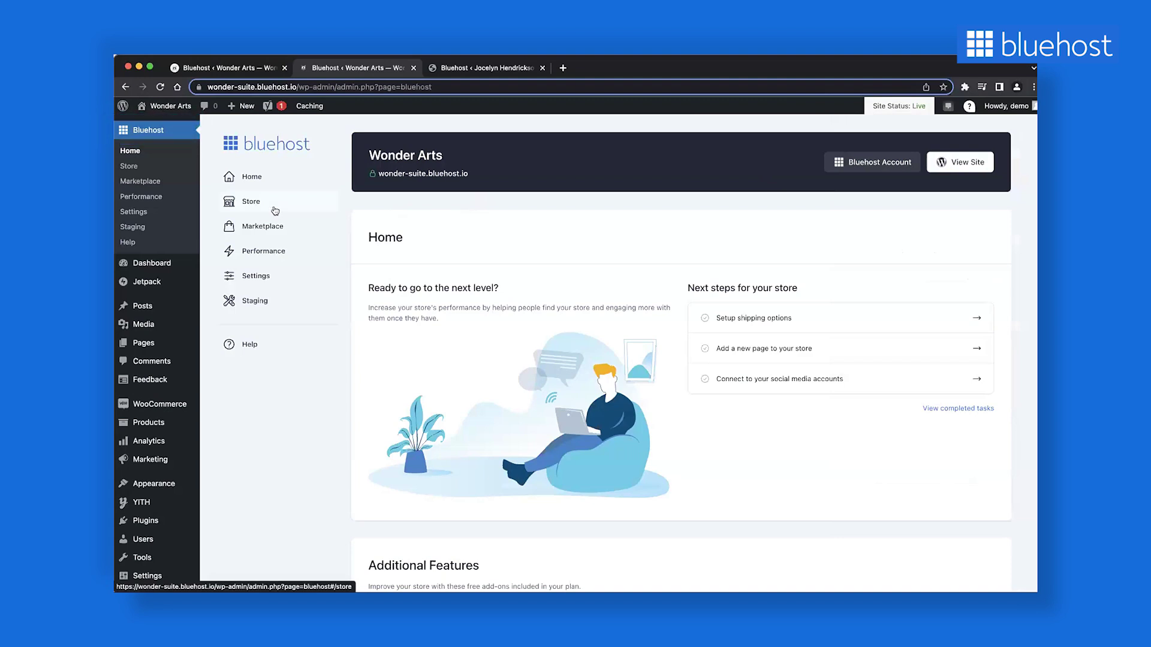
- Under Store > Sales & Discounts, create a new Frequently Bought Together campaign
click(275, 209)
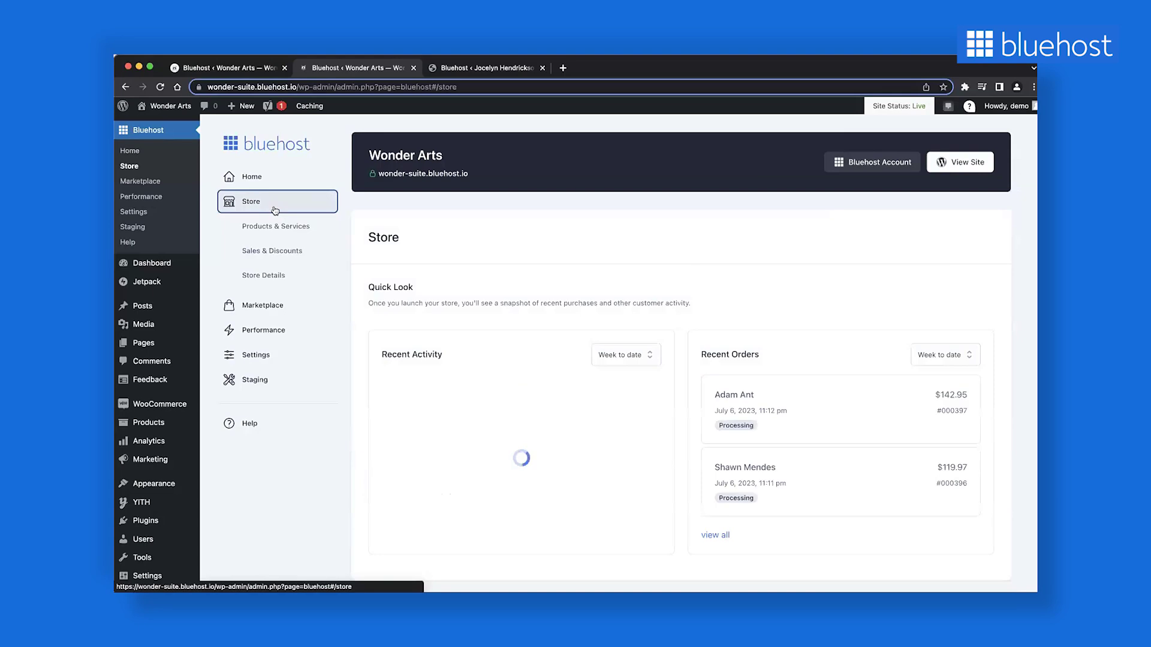
click(293, 246)
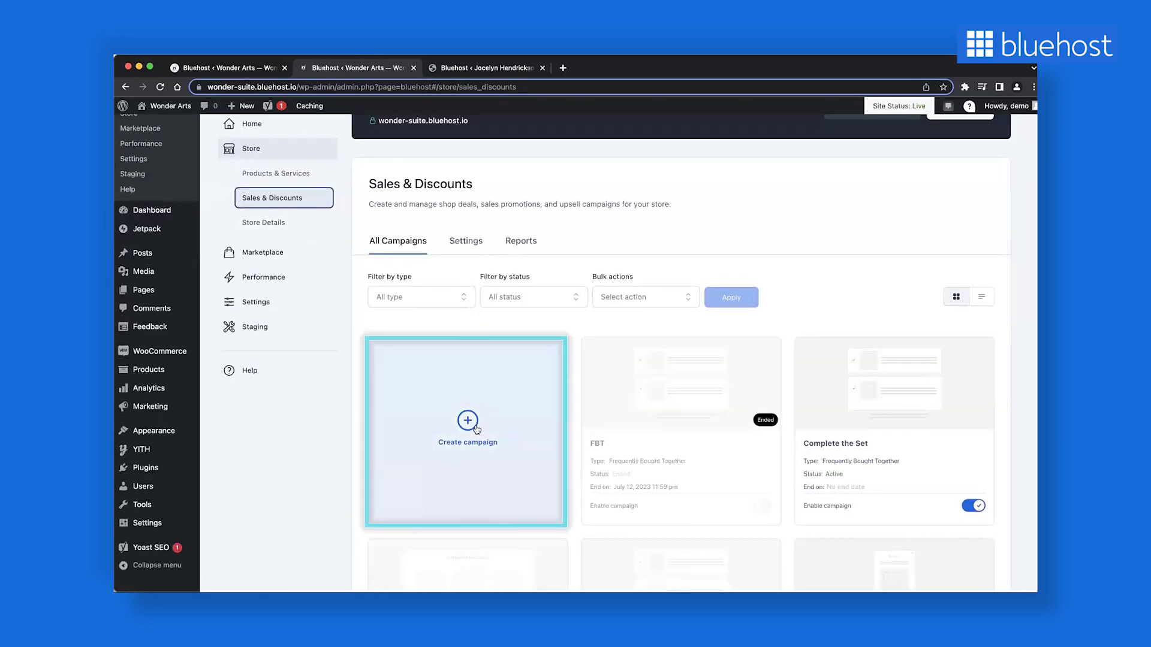
scroll(478, 431, down, 3)
click(481, 323)
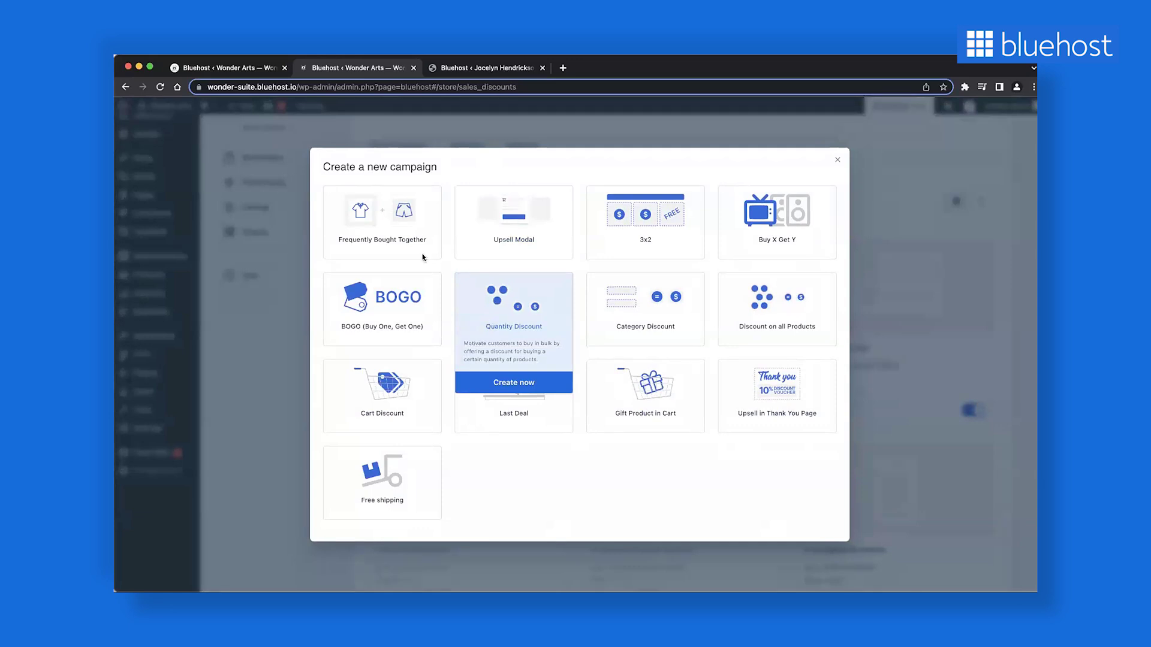
mouse_move(422, 255)
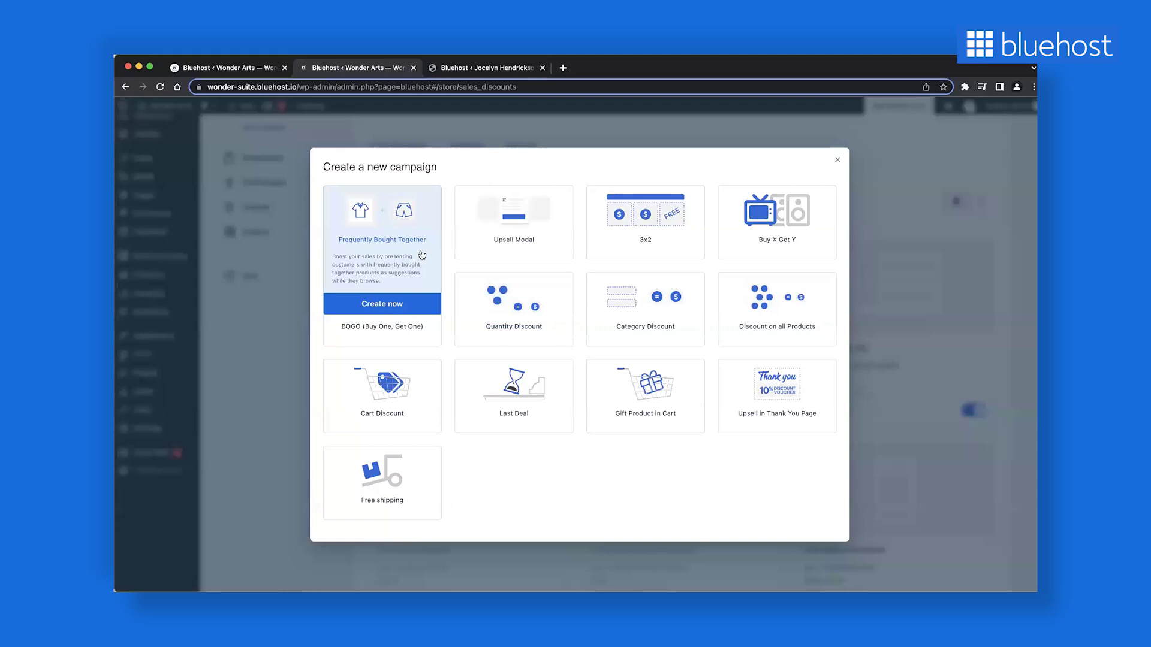
click(422, 255)
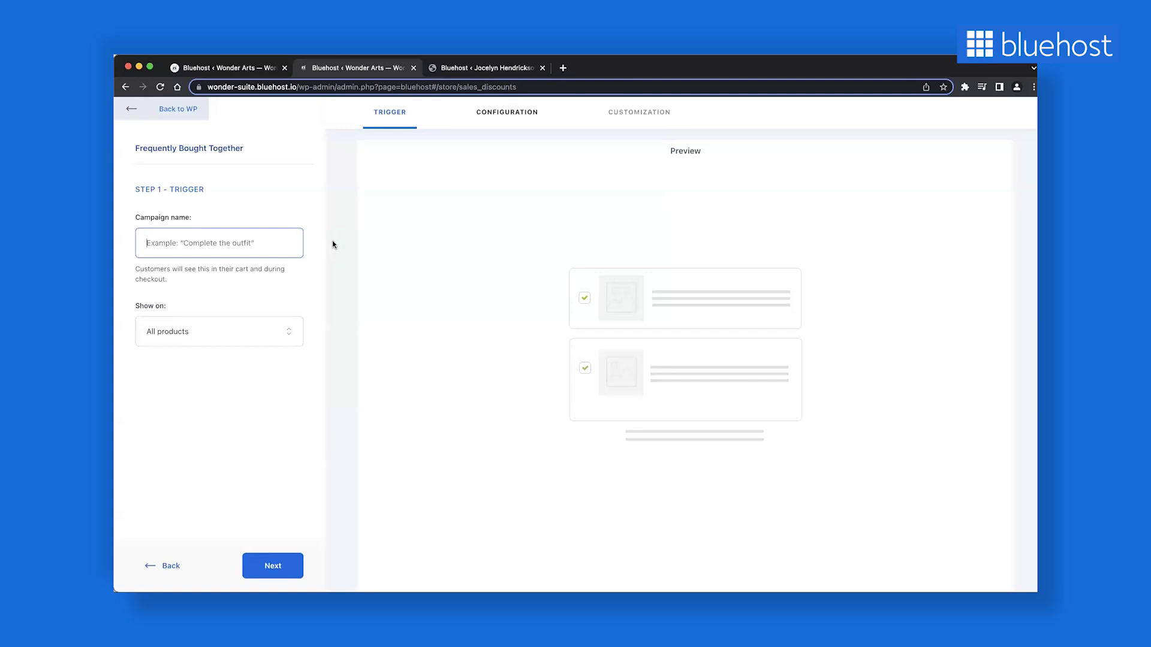
- Name the campaign 'Complete the set' and limit it to specific products
text(Complete teh)
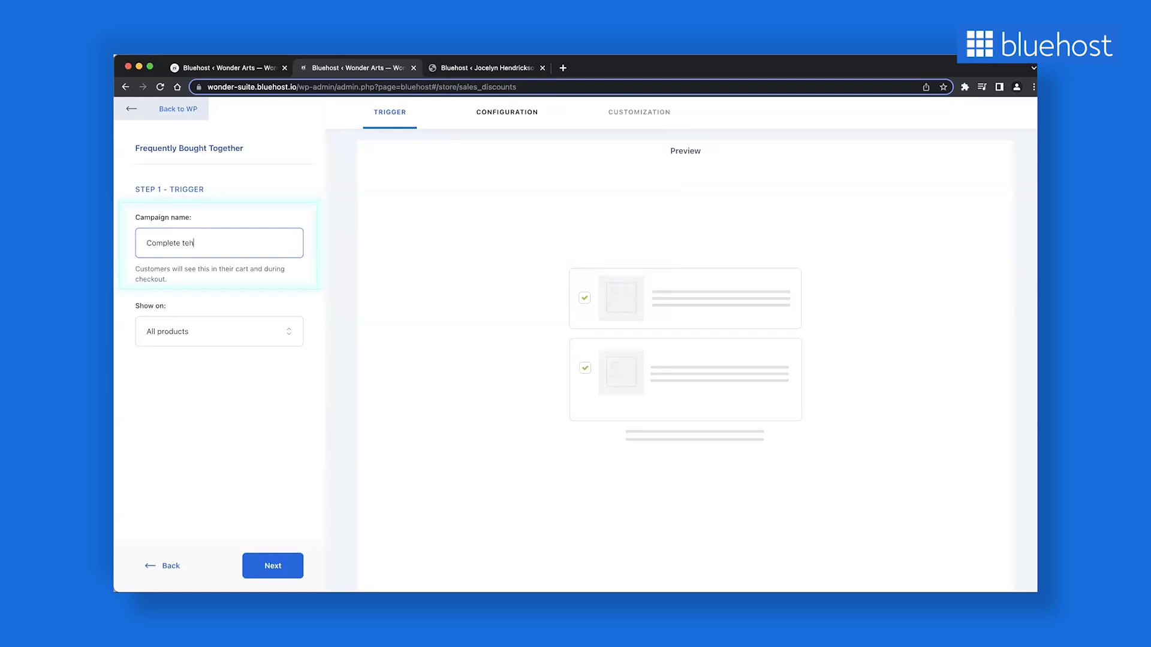
key(BackSpace)
key(BackSpace)
text(he set)
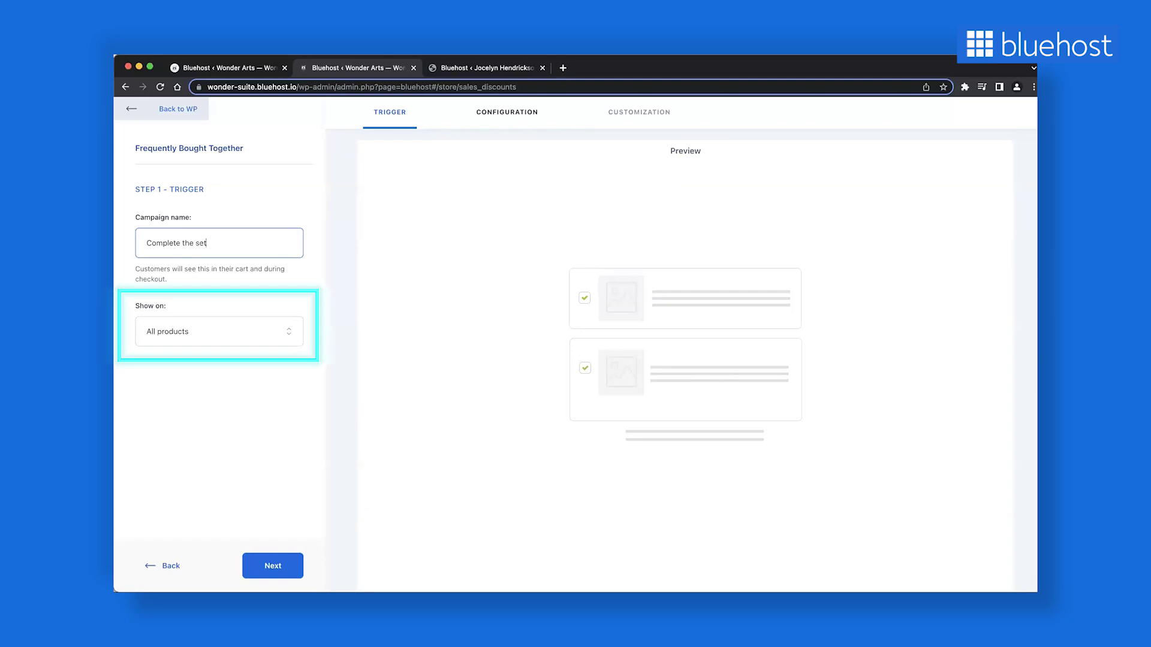
click(272, 330)
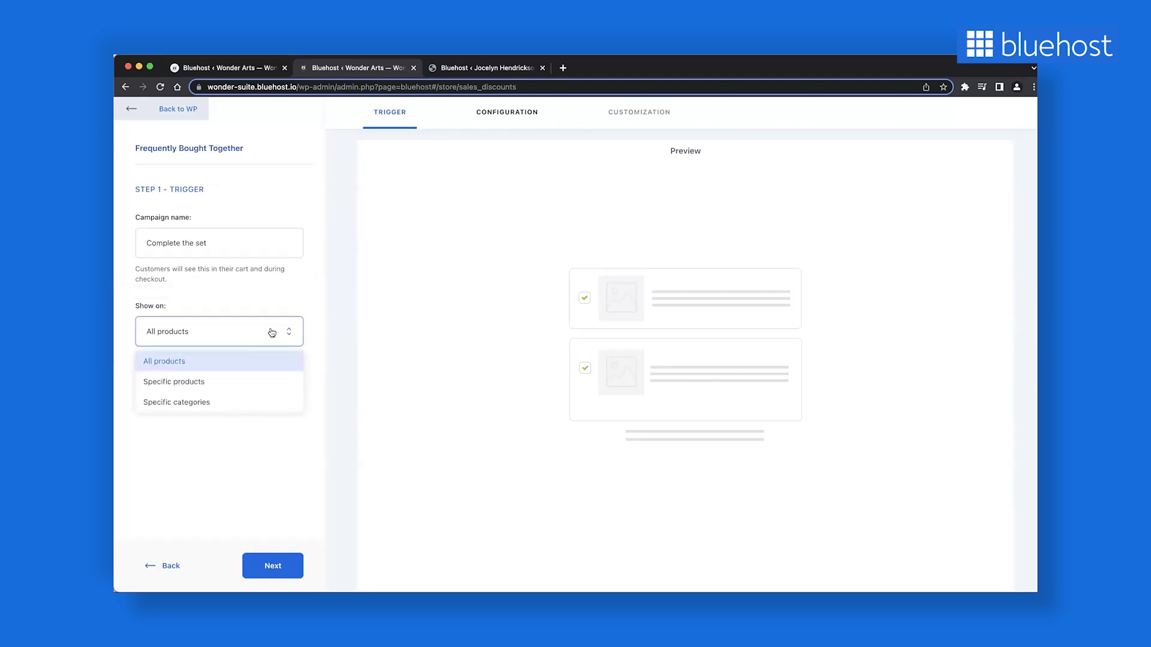
click(238, 387)
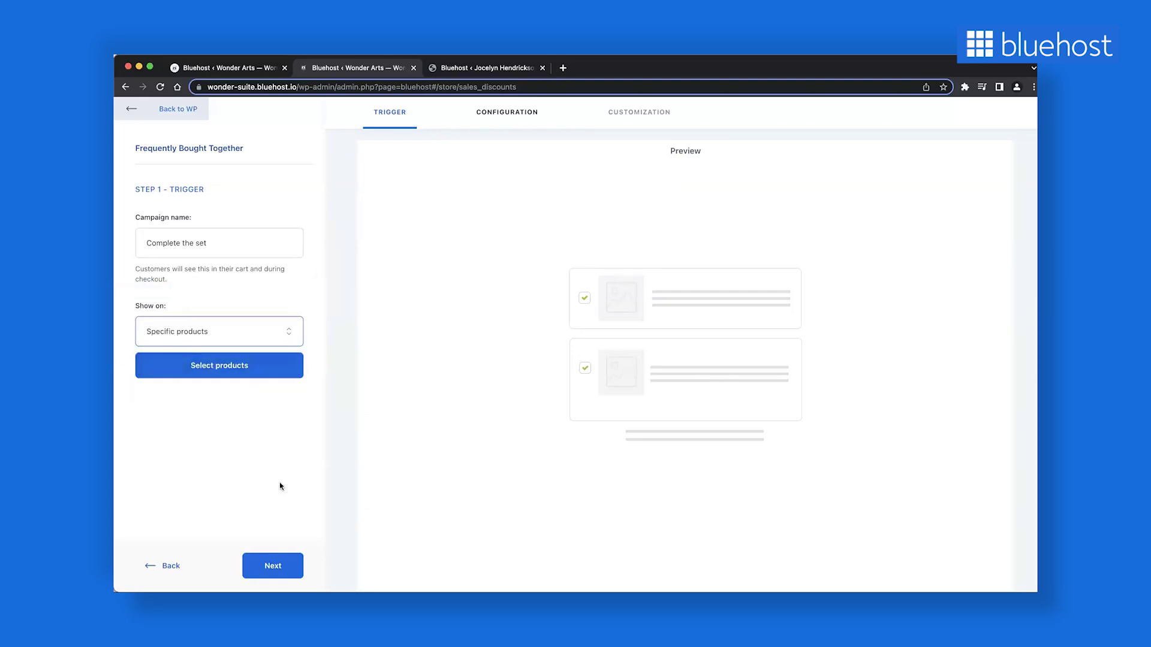
click(278, 575)
- Select Beach Tote as the trigger product and continue to Configuration
click(291, 375)
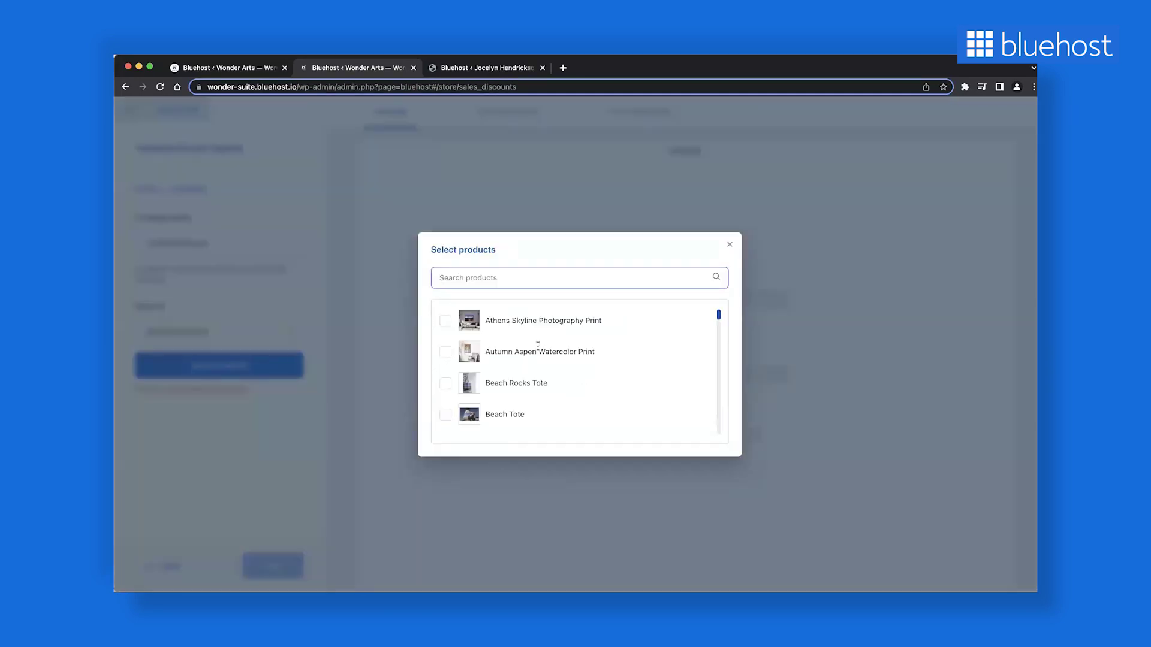
text(beach)
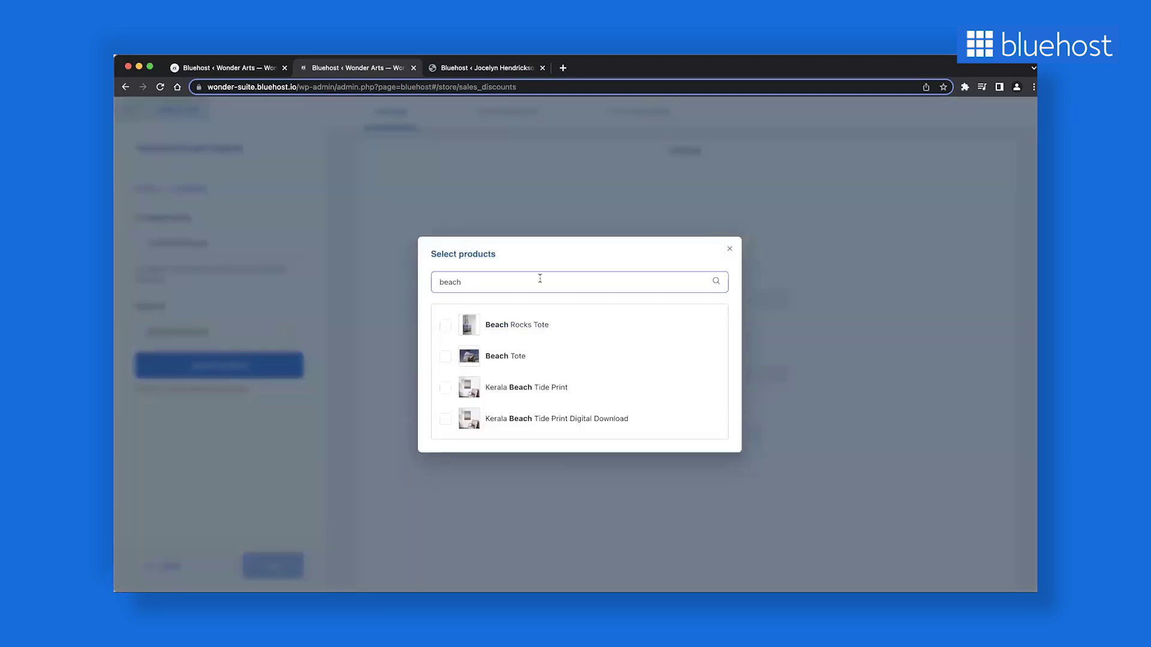
click(445, 357)
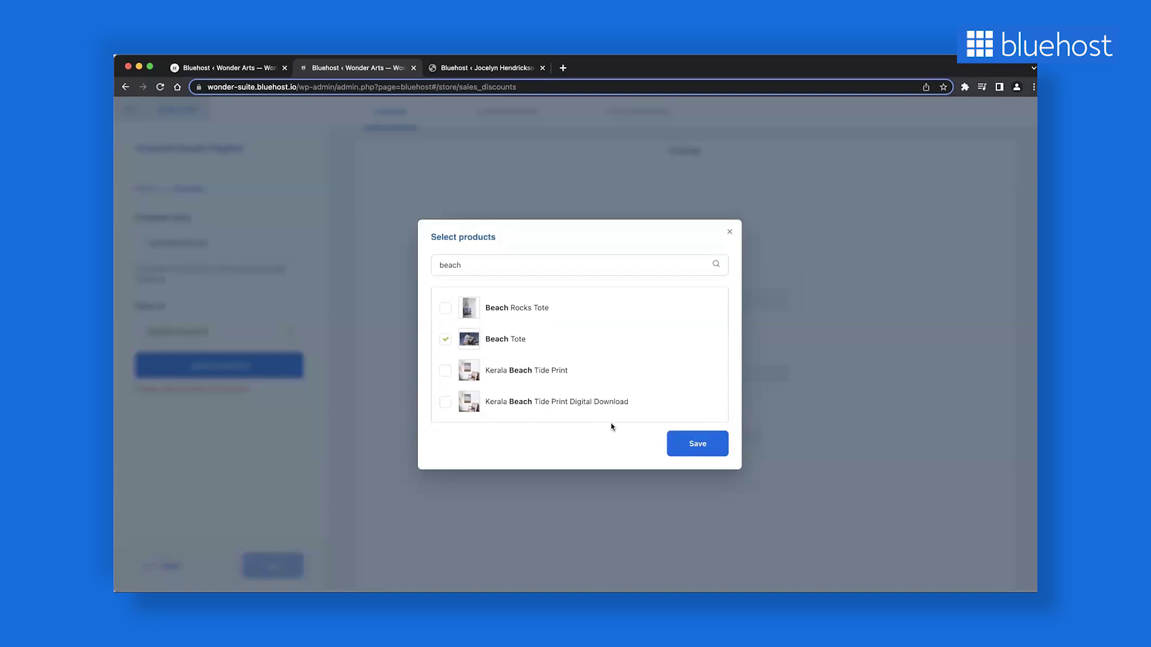
click(689, 440)
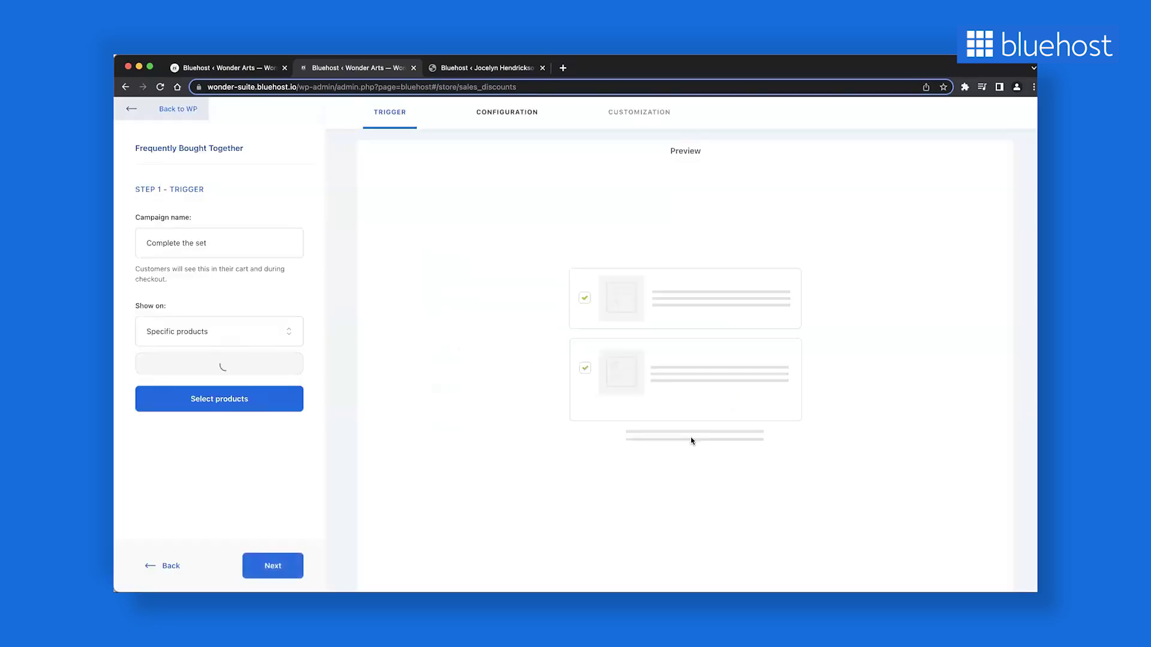
click(269, 559)
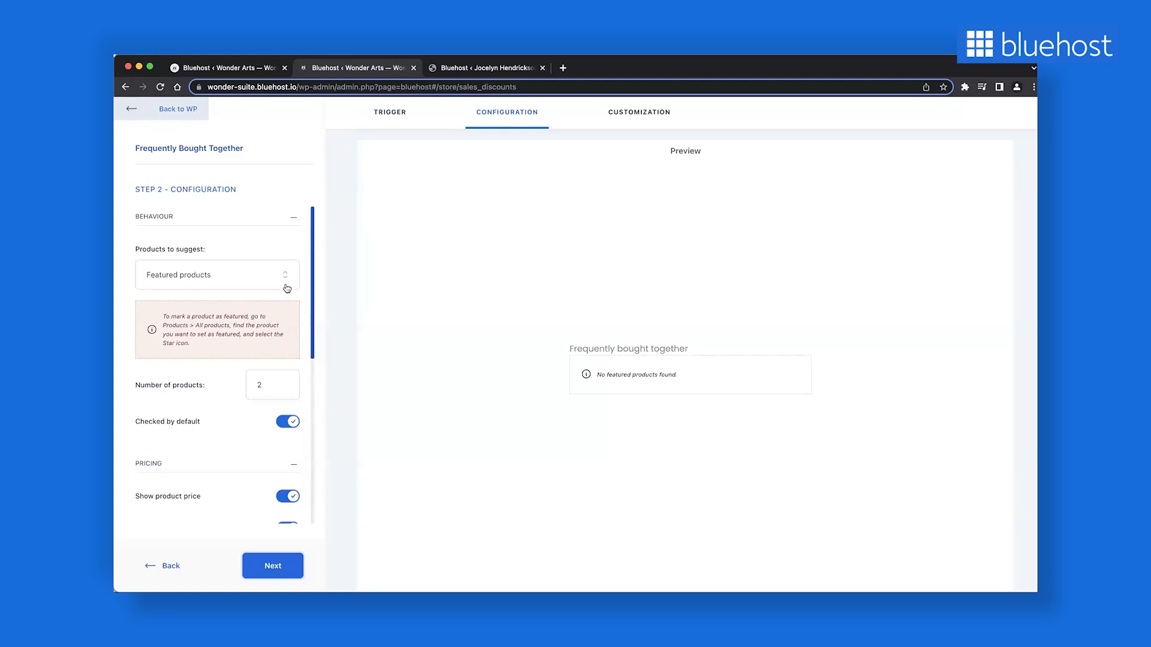
- Suggest 2 best-seller products in the campaign
click(287, 288)
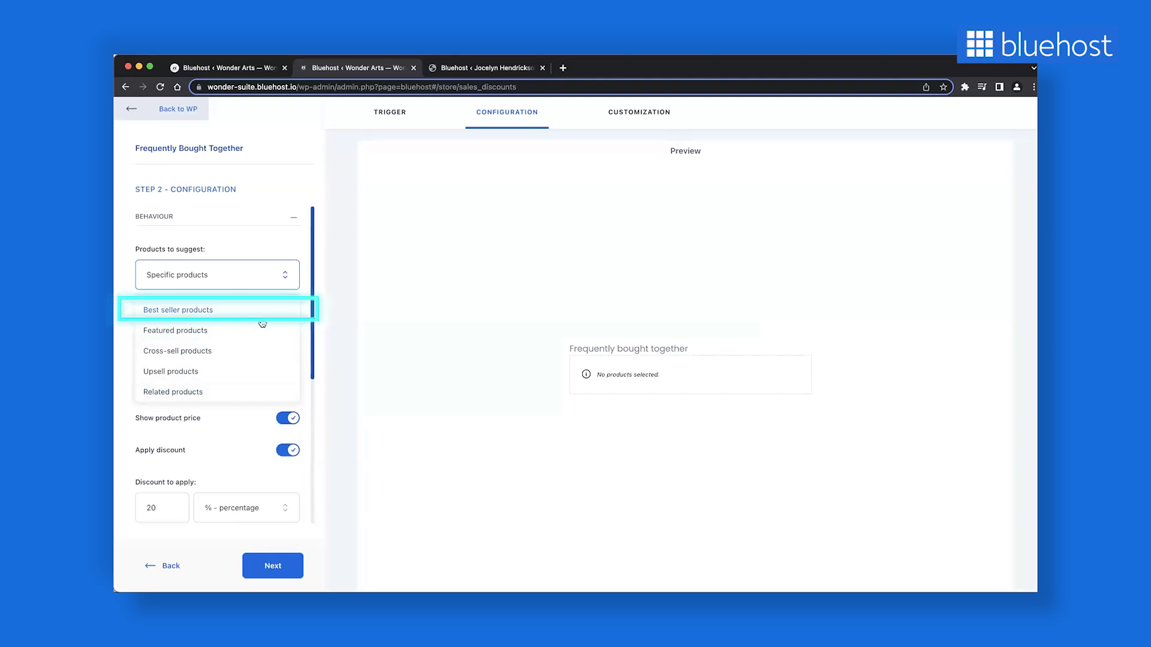
click(262, 320)
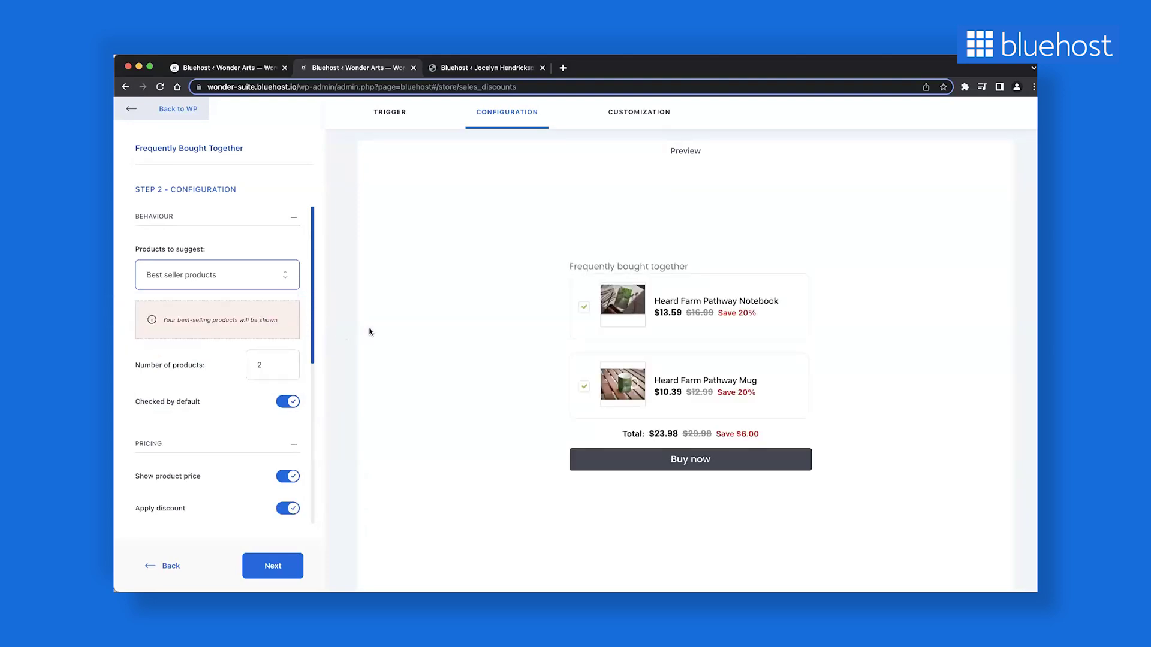
click(283, 362)
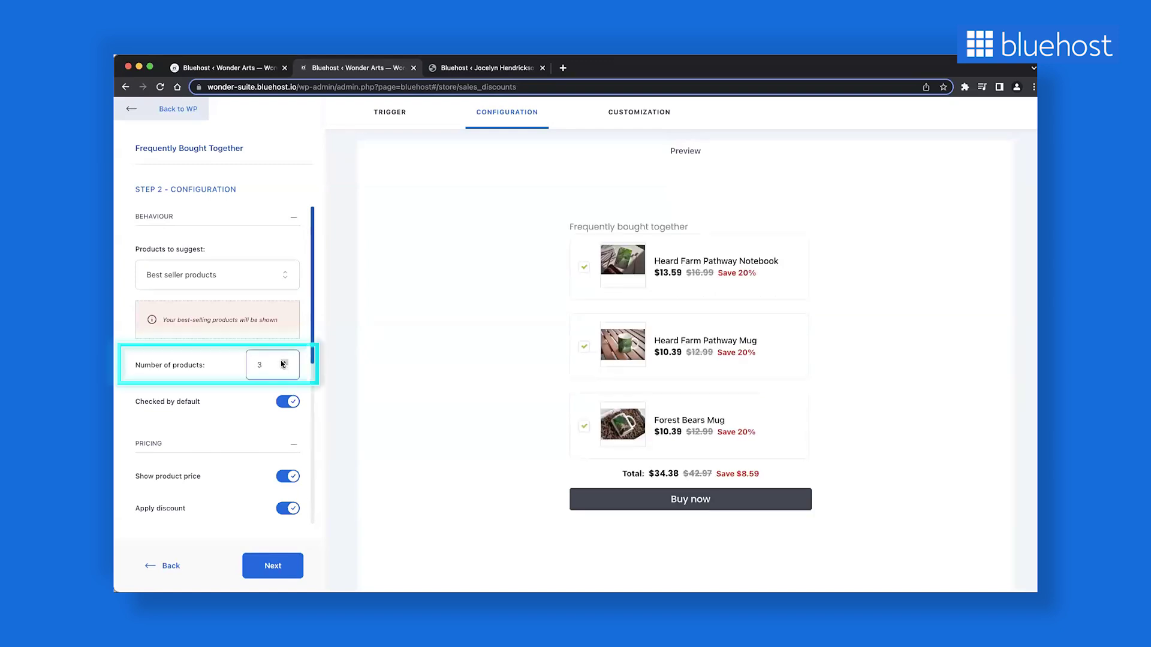
click(283, 362)
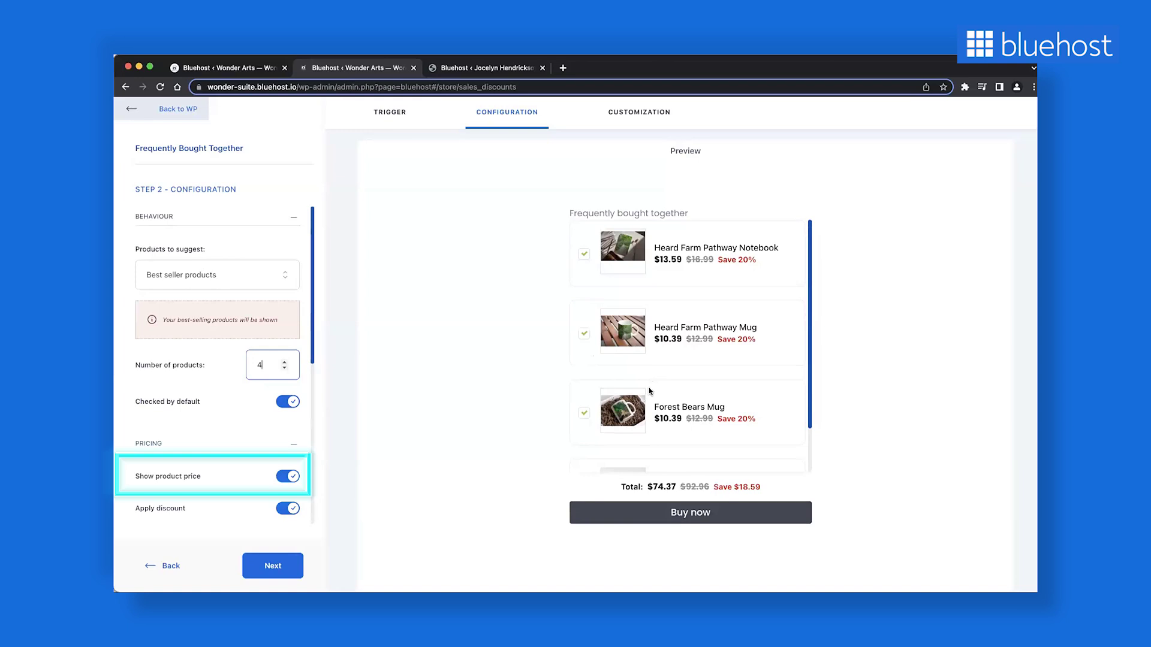
click(284, 368)
click(284, 368)
- Keep the discount as a percentage and select the Buy now button label for replacement
scroll(288, 378, down, 2)
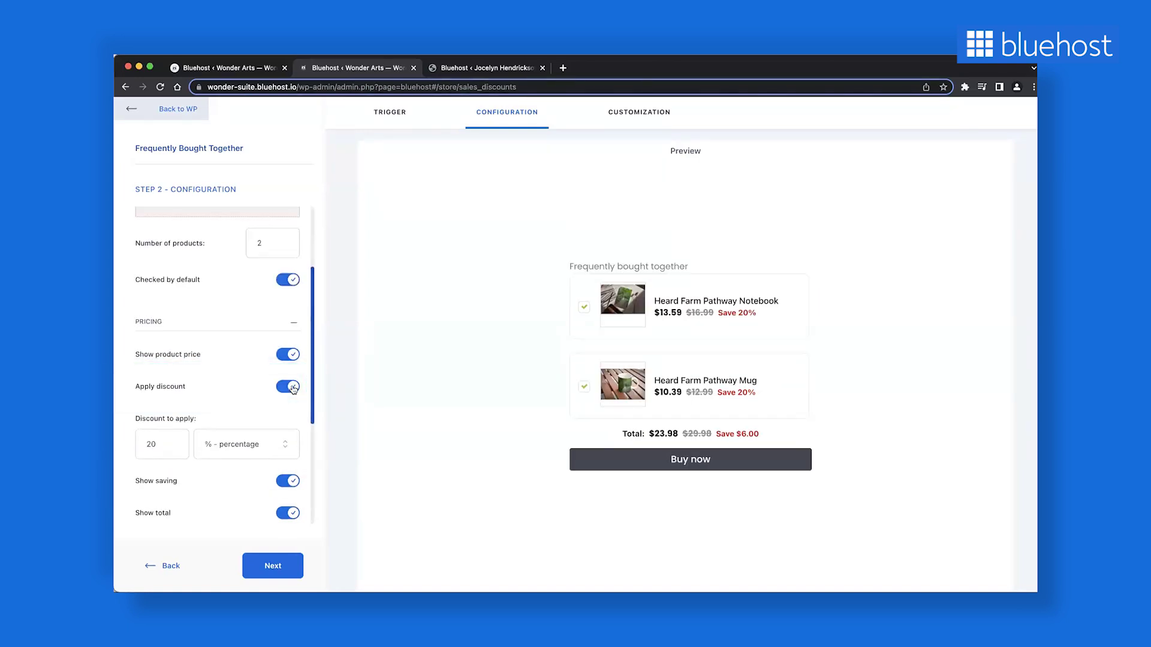
scroll(293, 388, down, 3)
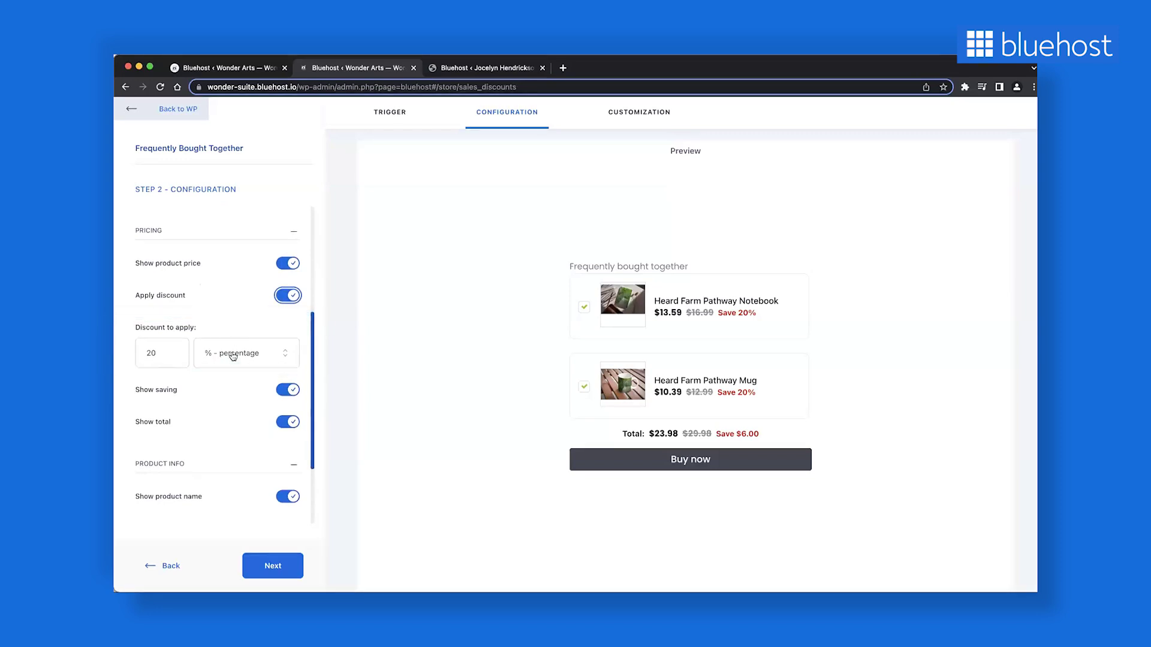
click(234, 356)
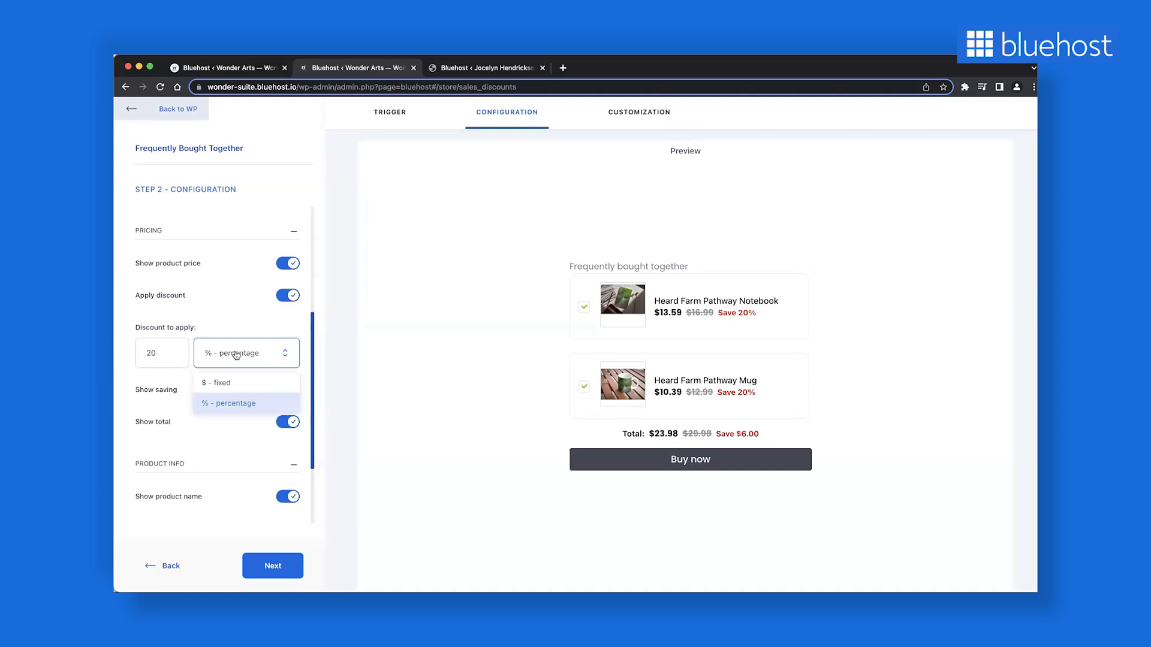
click(247, 323)
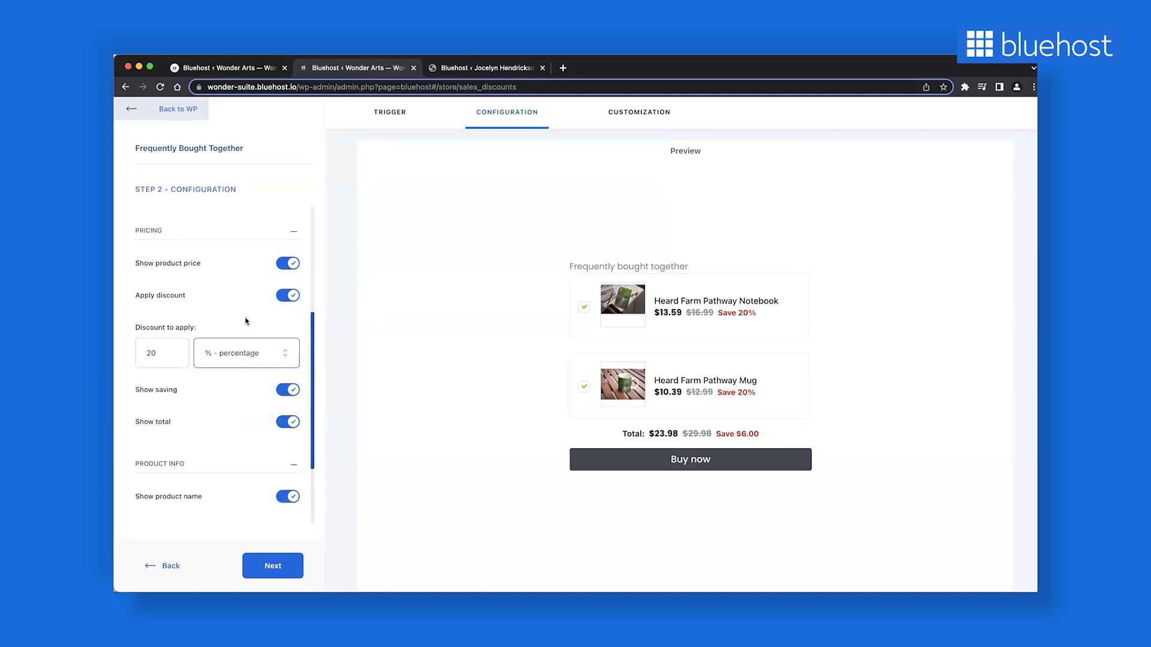
scroll(258, 341, down, 3)
triple_click(234, 488)
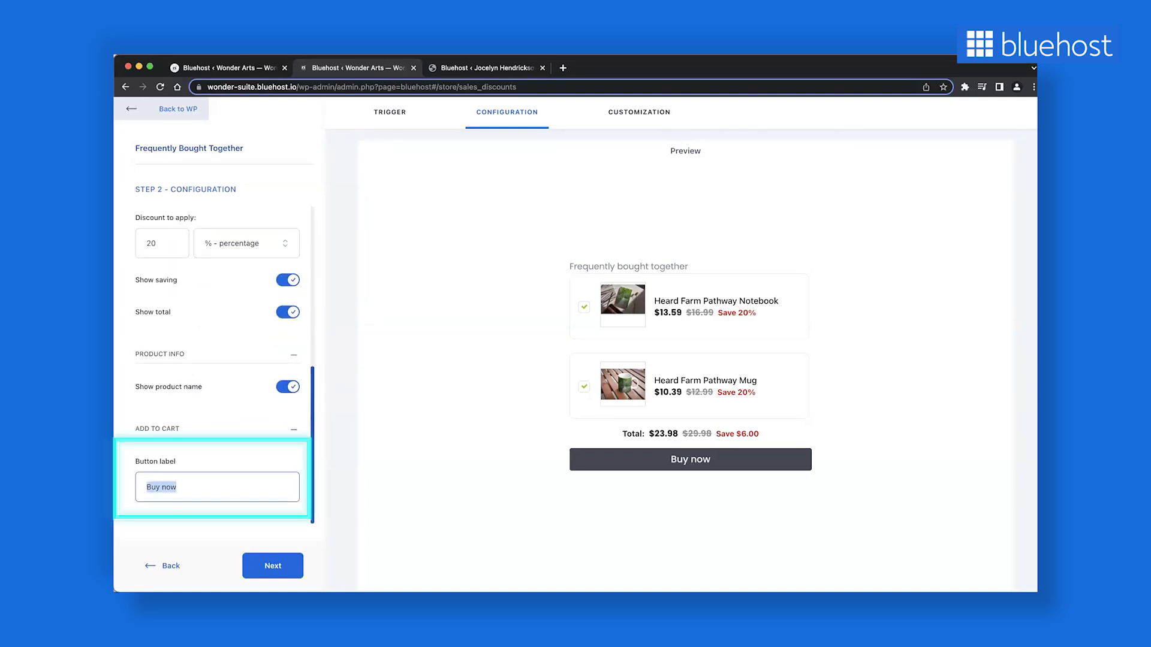
- Enter 'Add to cart' as the button text, then make the widget title a bold H2 heading
text(Add to cart)
click(273, 566)
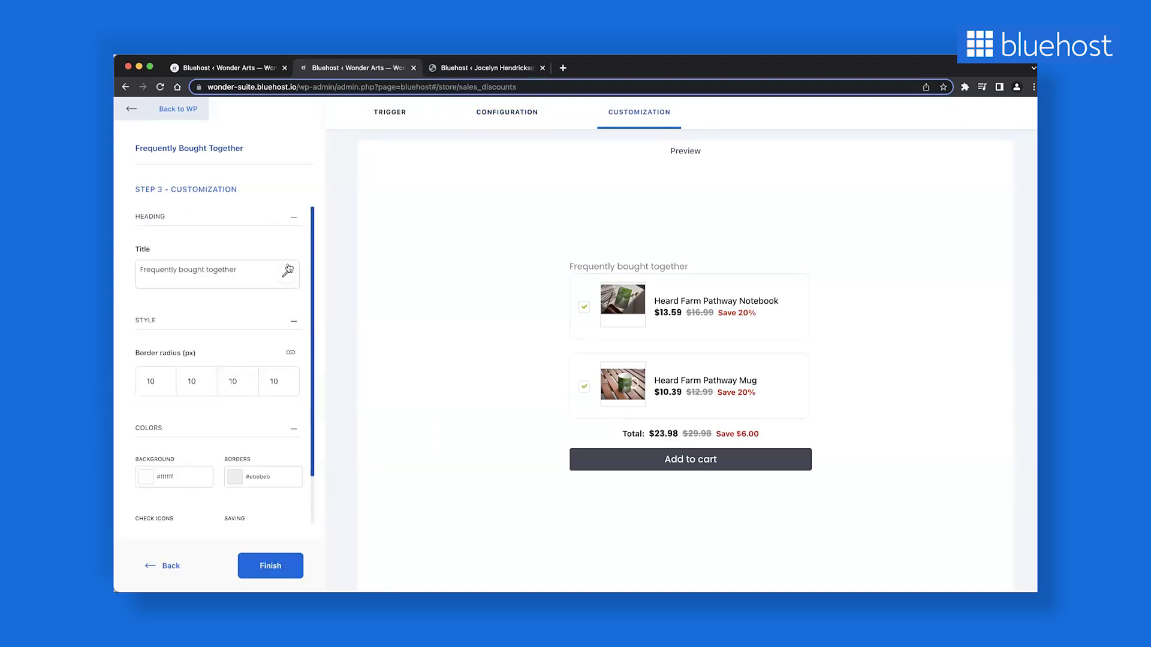
click(287, 272)
click(281, 303)
click(324, 352)
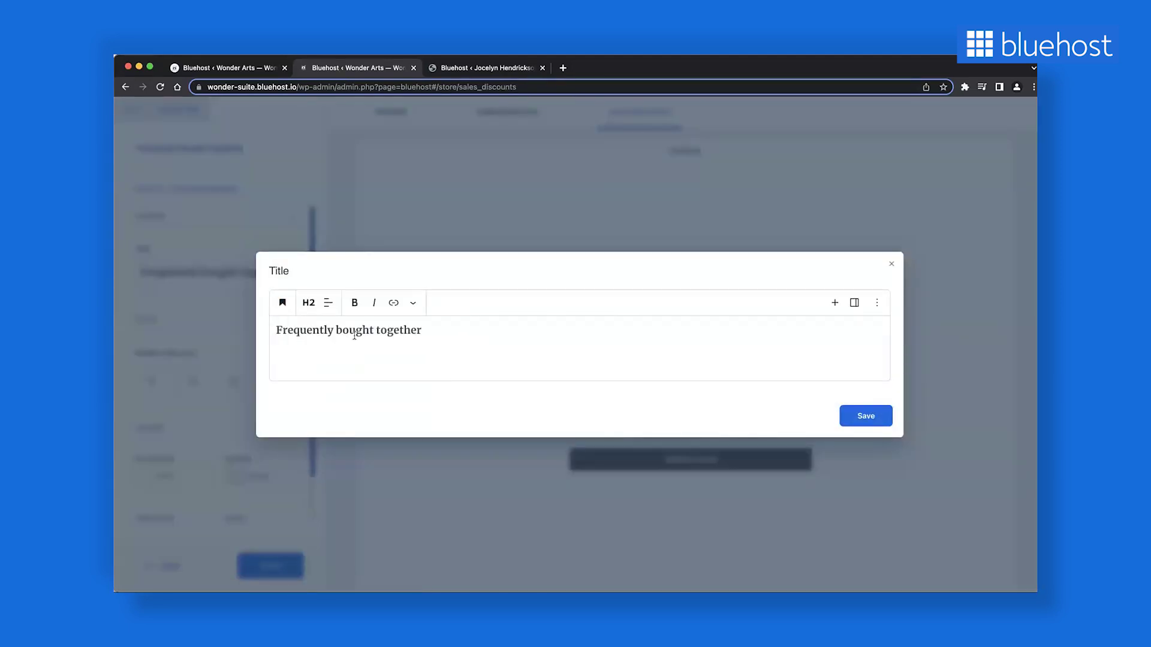
click(472, 346)
click(857, 415)
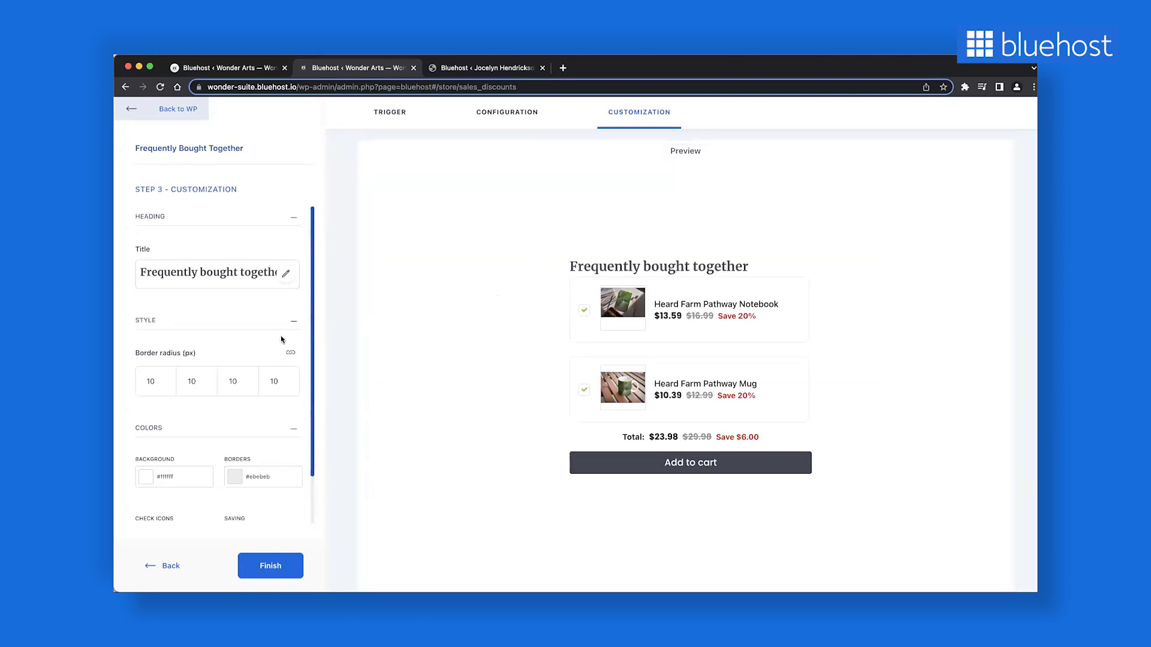
- Change the savings text colour to a softer red and finish the promo
scroll(280, 337, down, 2)
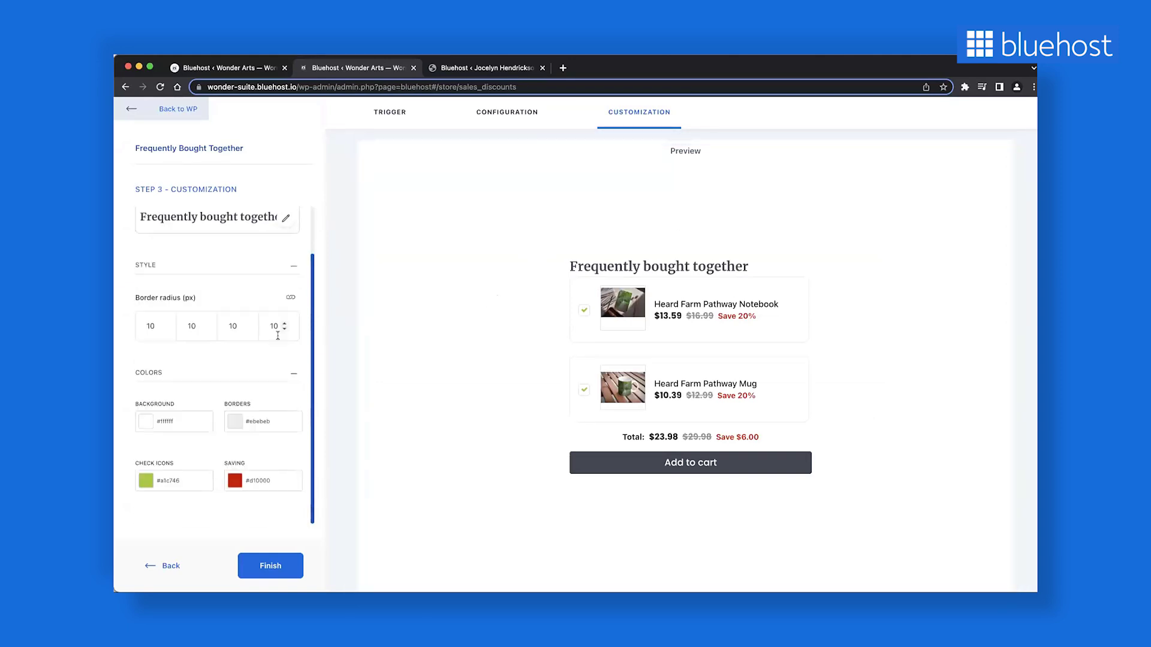
click(232, 480)
scroll(248, 498, down, 4)
drag(186, 450, 201, 471)
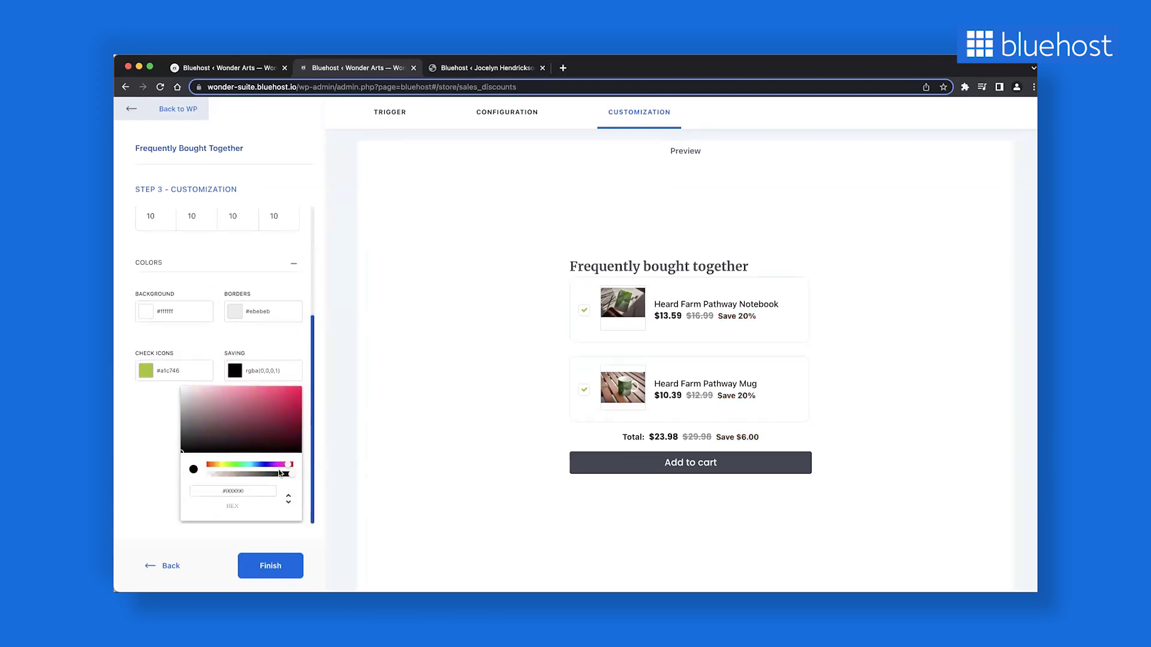
scroll(234, 374, up, 4)
click(256, 482)
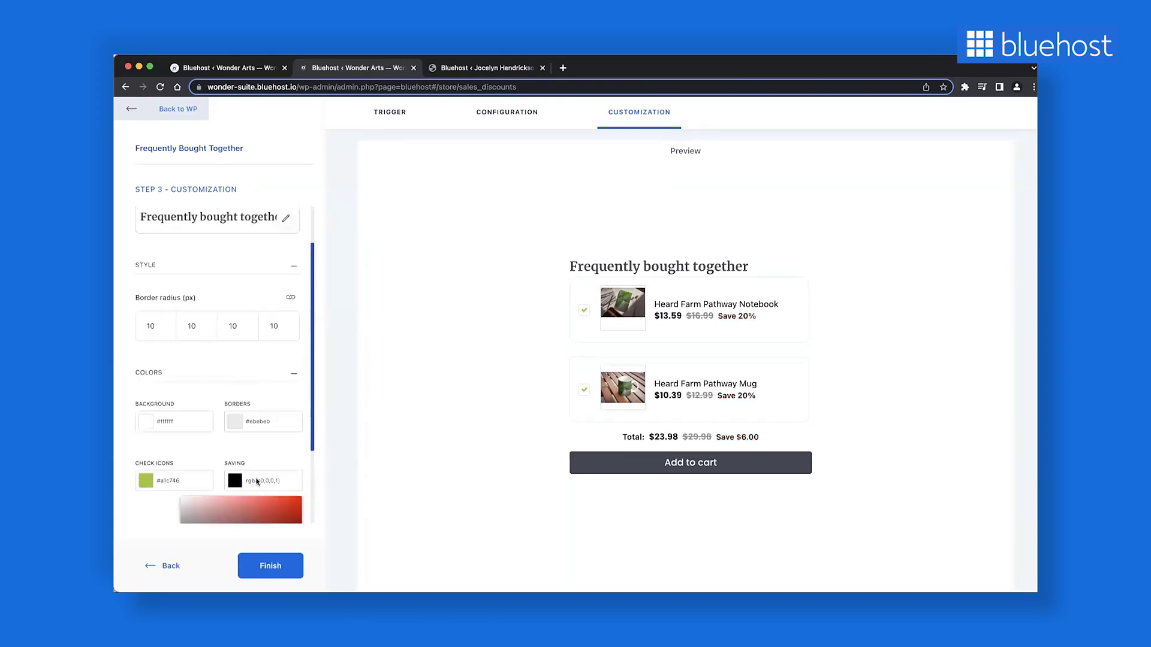
click(315, 471)
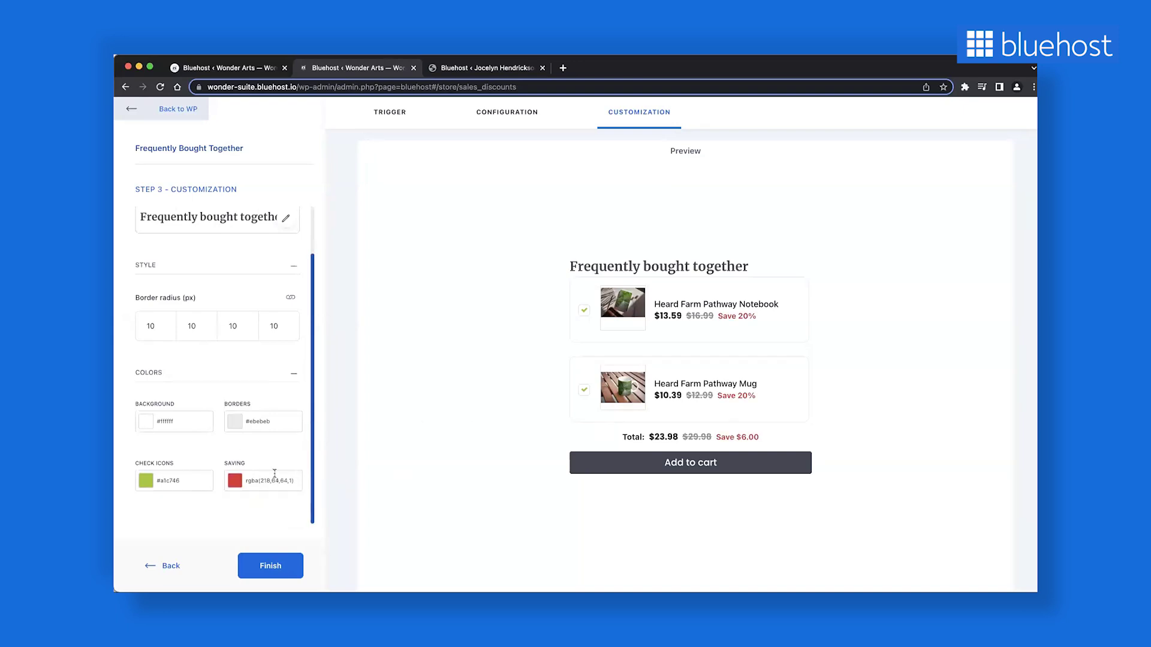
click(285, 562)
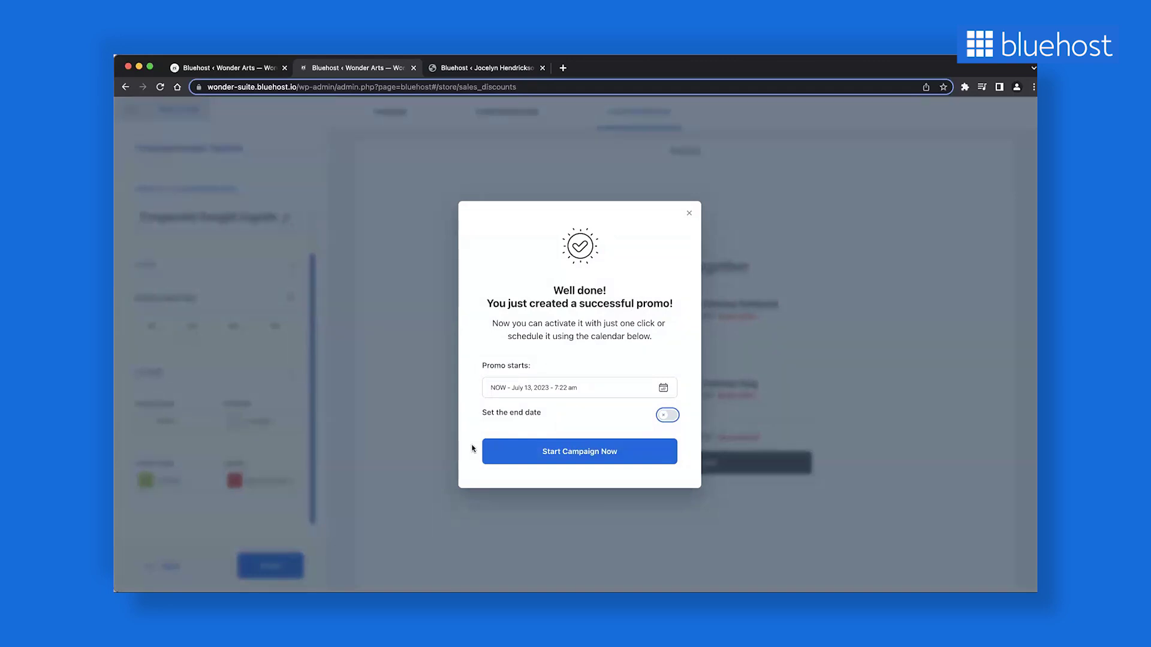
- Set the promo start date to August 1, 2023
click(663, 389)
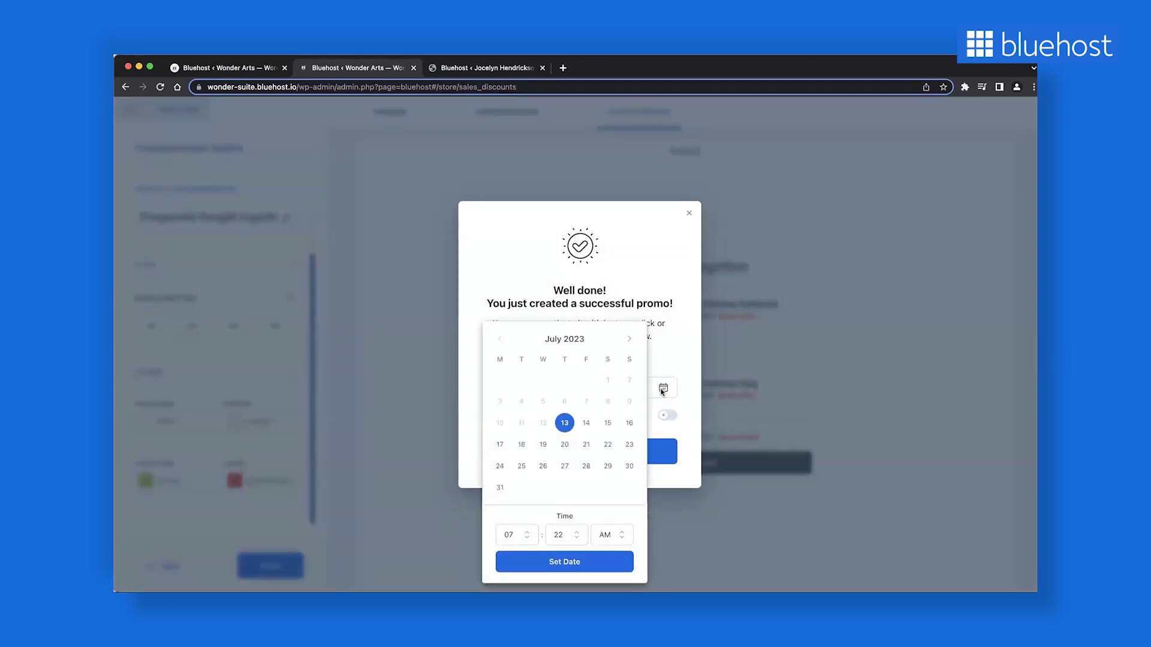
click(628, 338)
click(521, 381)
click(662, 388)
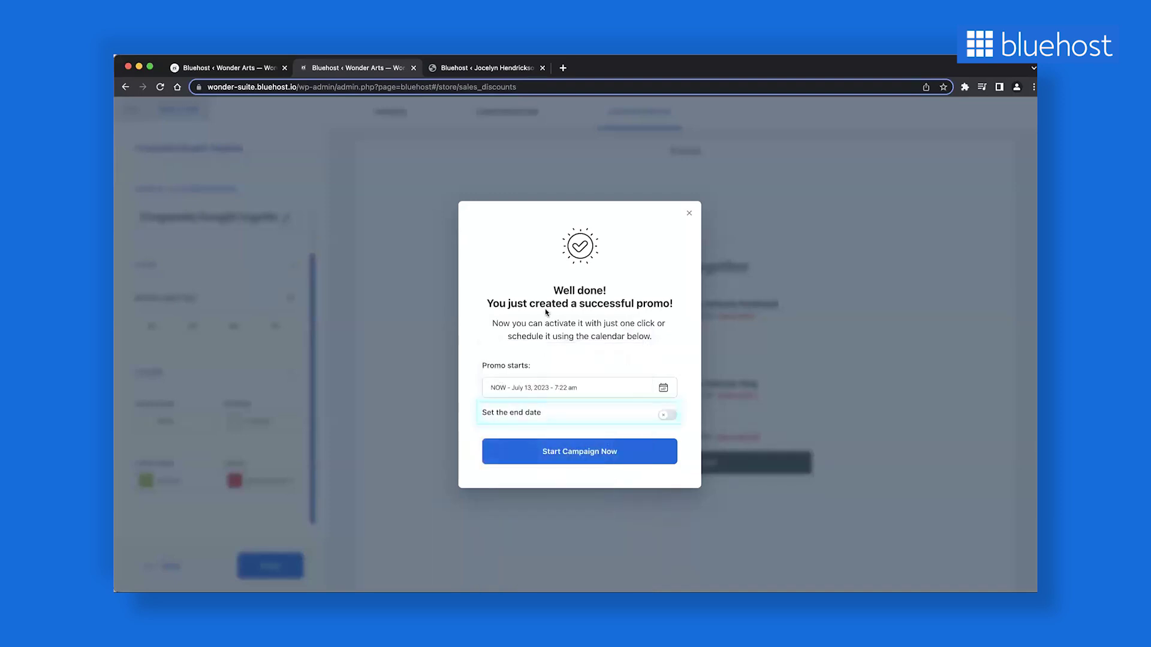
- Enable an end date and set the promo to end August 8, 2023 at 11:59 pm
click(666, 414)
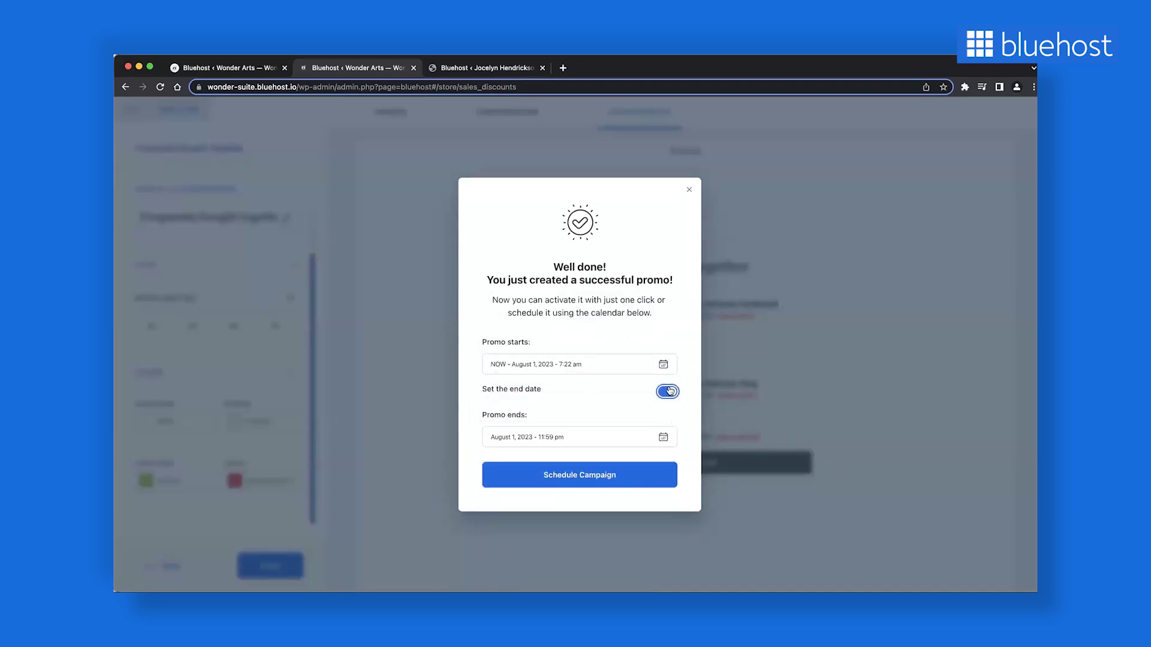
click(669, 391)
click(667, 415)
click(664, 438)
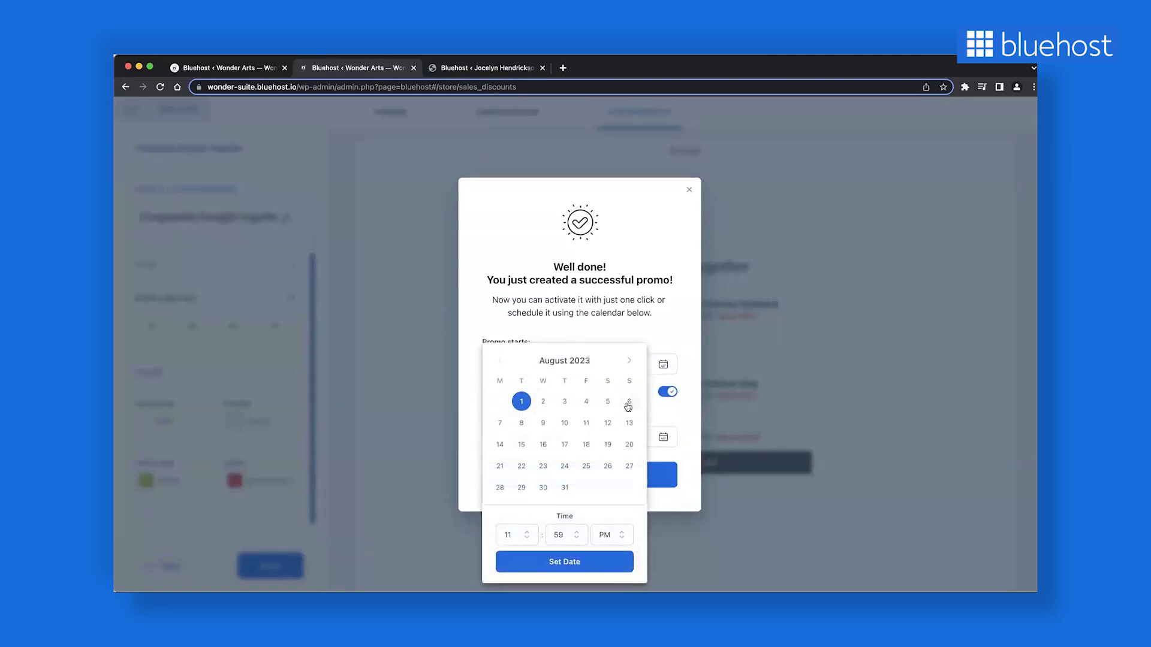
click(583, 561)
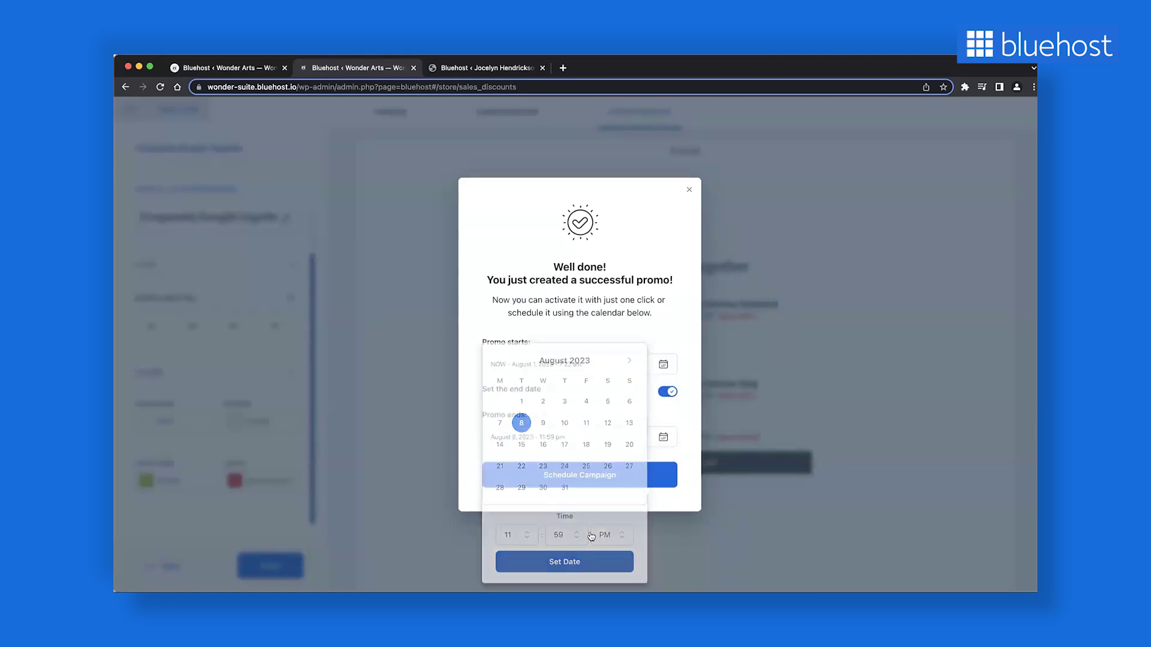
click(584, 474)
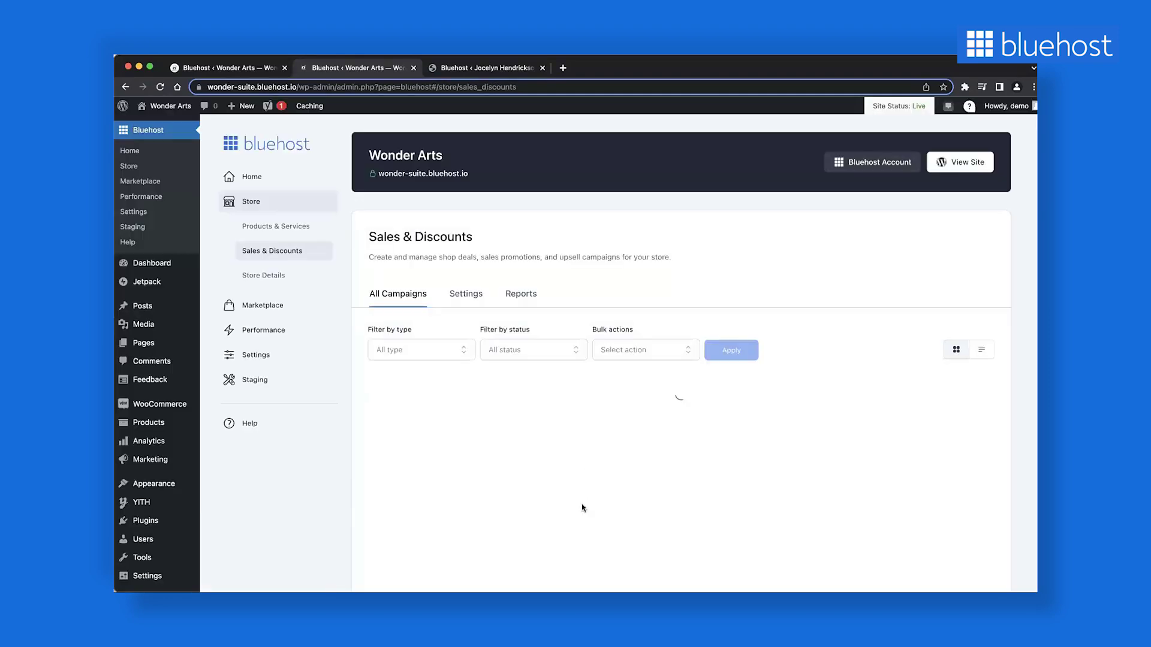